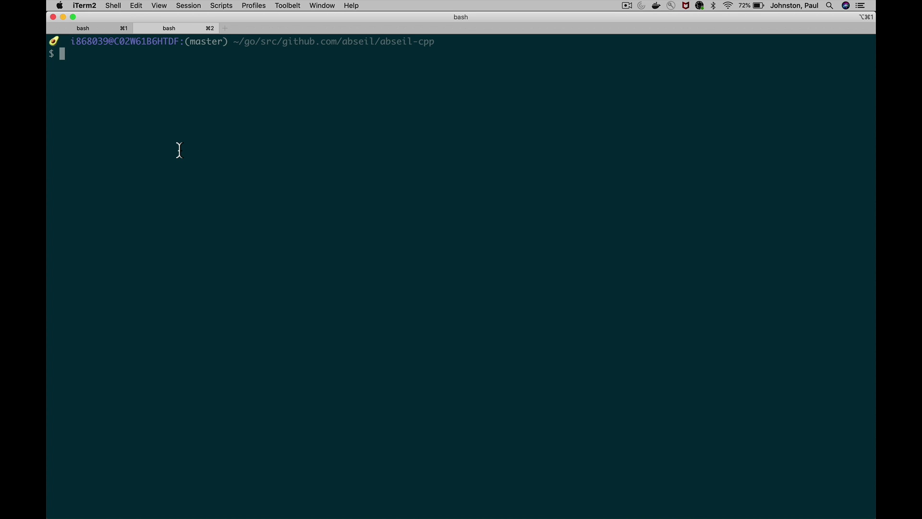
- Run "bzl open" in the abseil-cpp directory and look over the Workspace and Repository commands offered in the web interface
type("bzl open")
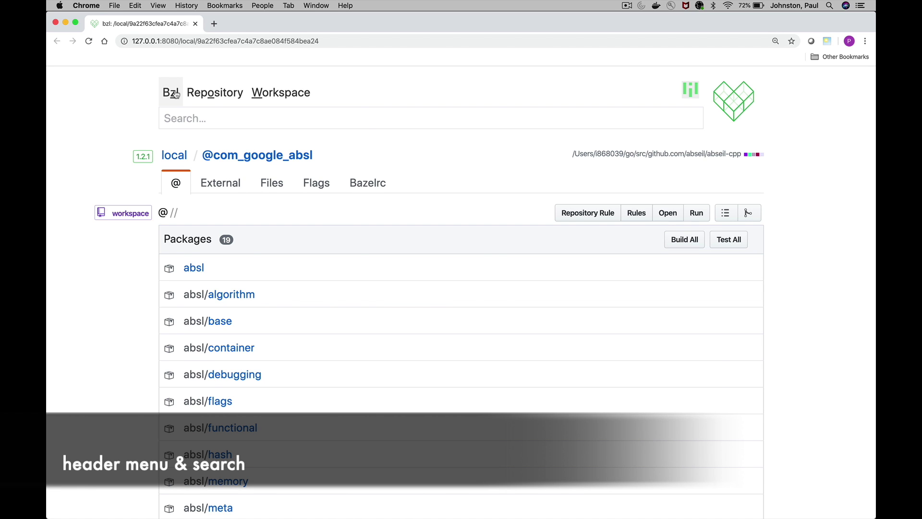
mouse_move(308, 91)
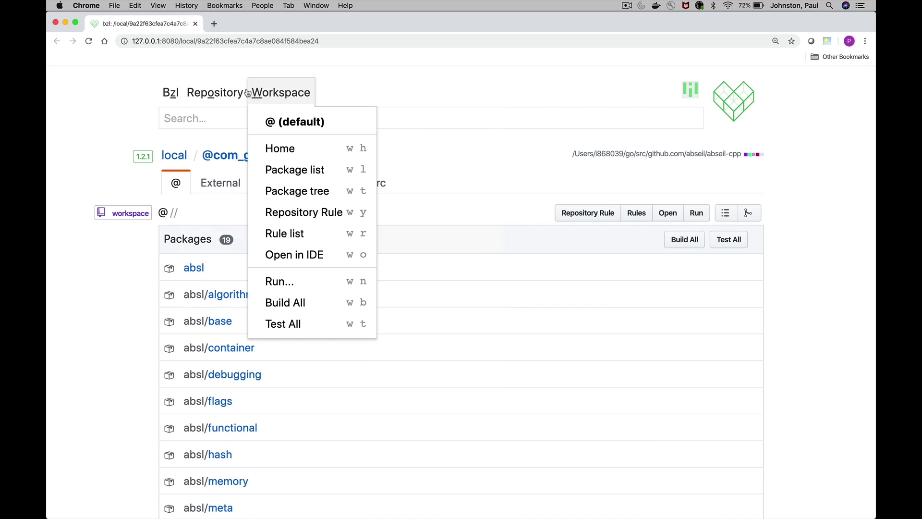
mouse_move(175, 86)
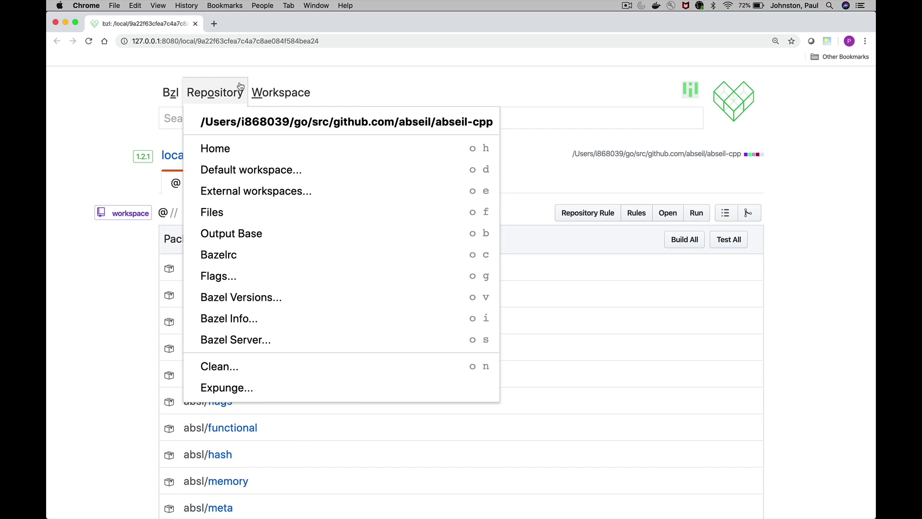
mouse_move(281, 96)
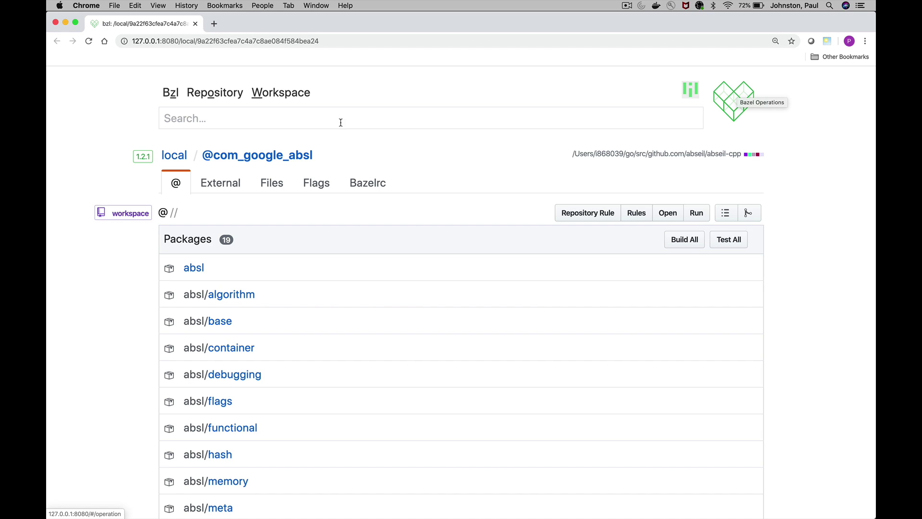
- Search the repository for "ab" to preview matching packages, and clear the search text
left_click(263, 119)
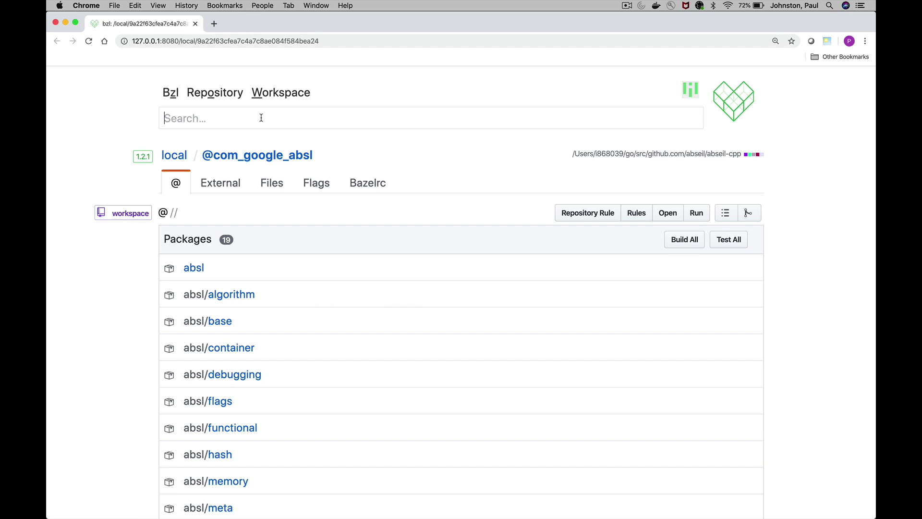
type("ab")
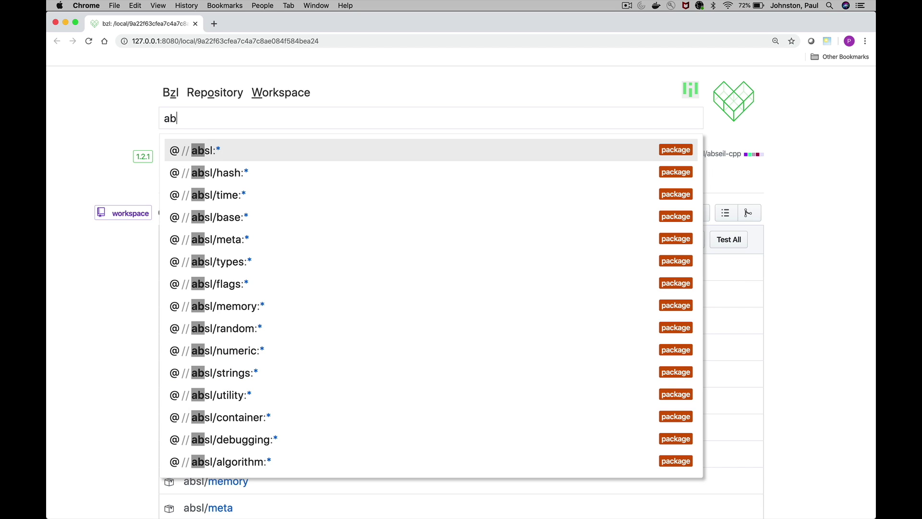
key("BackSpace")
key("BackSpace")
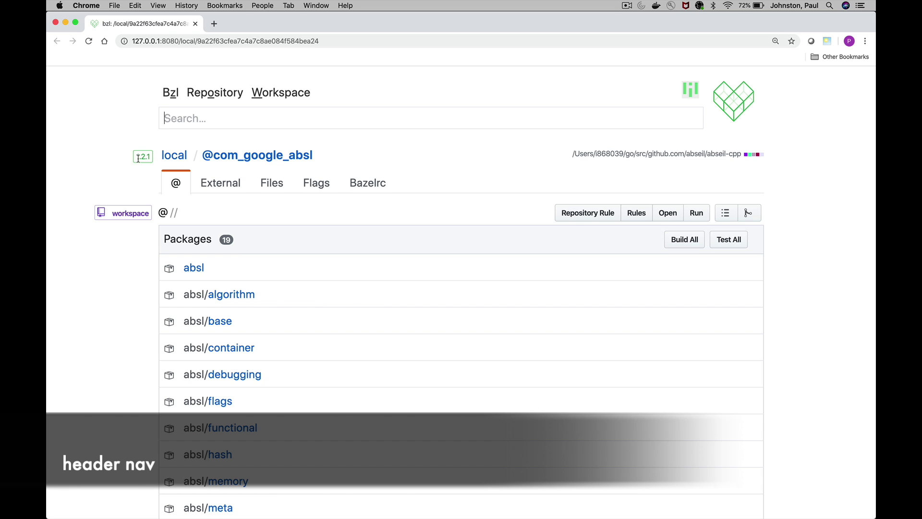
- Look at the repository's Bazel version badge and highlight the local path of the abseil-cpp checkout
mouse_move(140, 158)
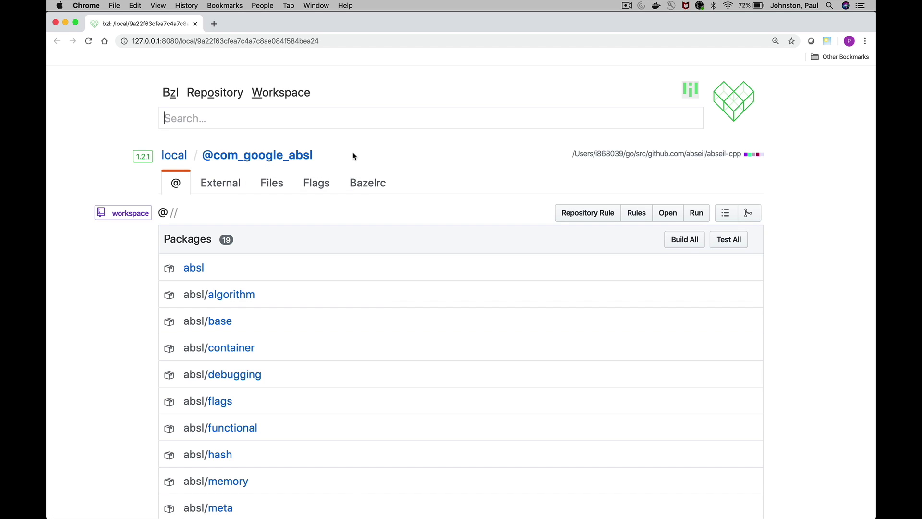
double_click(602, 153)
double_click(602, 153)
left_click(603, 153)
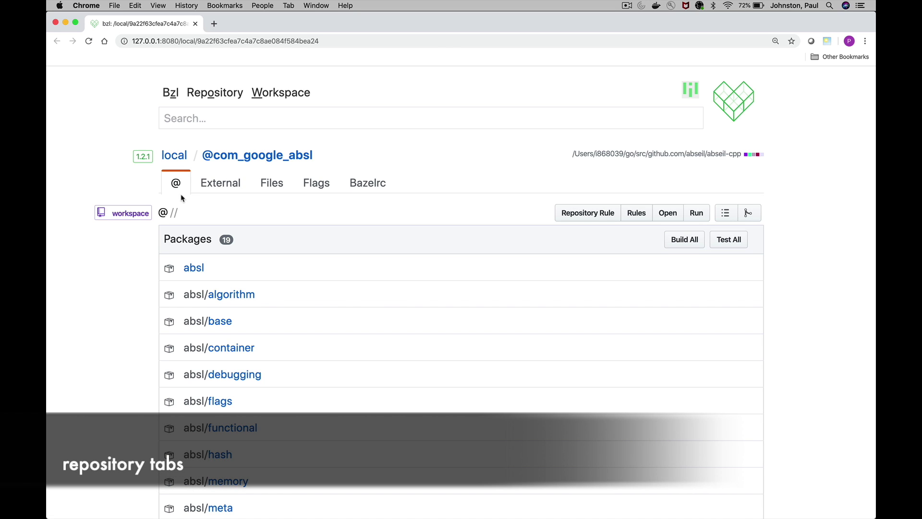
left_click(175, 184)
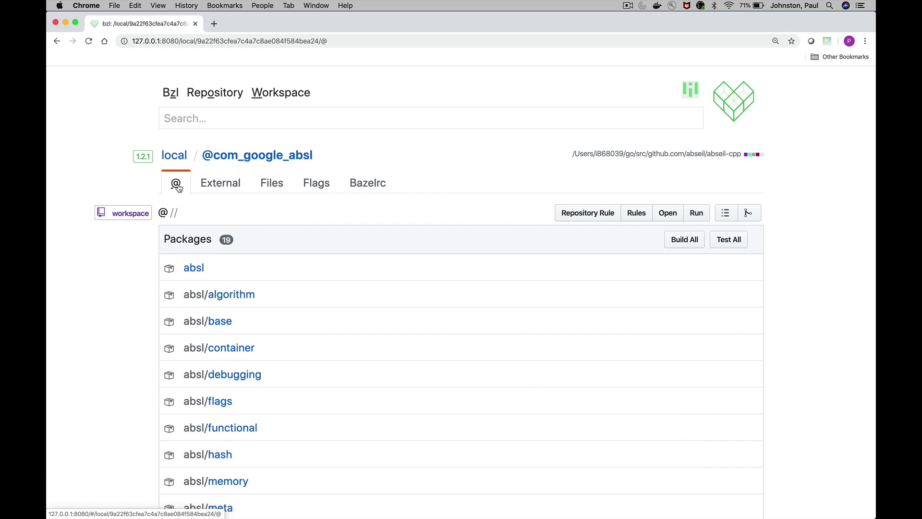
left_click(210, 188)
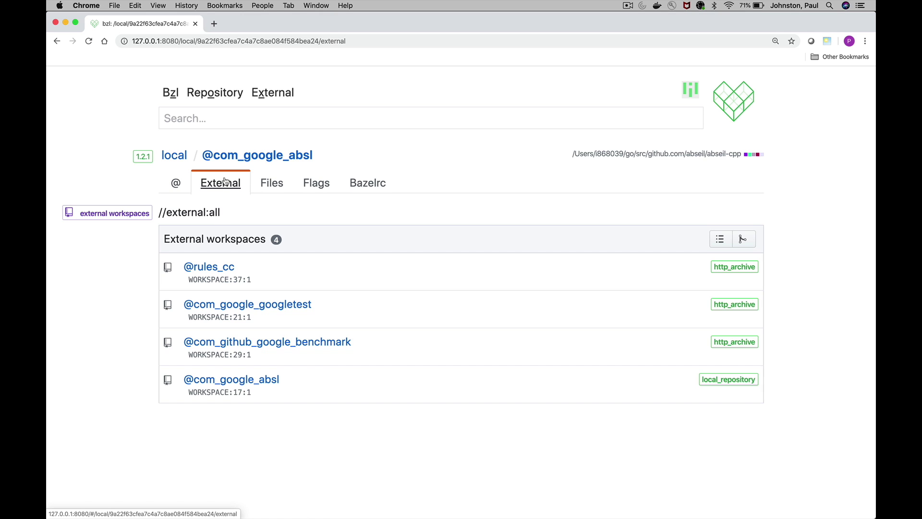
- View the repository's root file listing and briefly highlight the matching local repository path
left_click(272, 185)
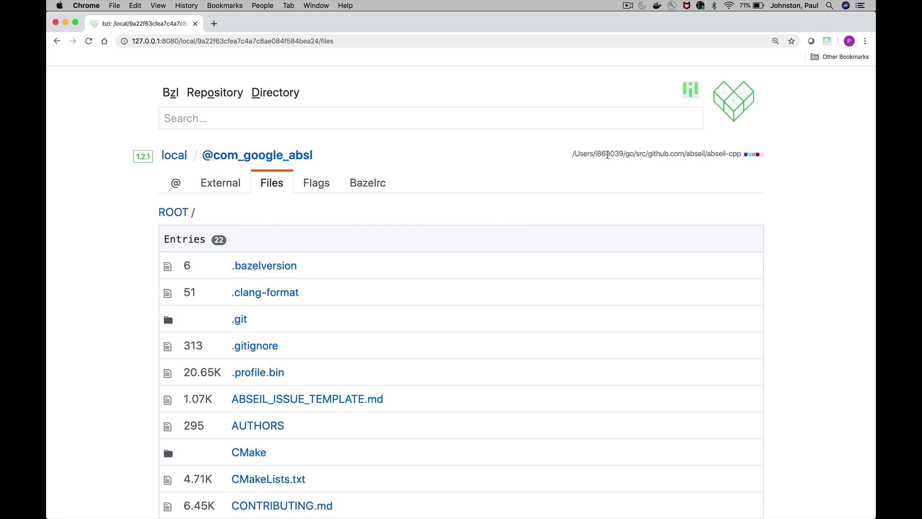
triple_click(607, 155)
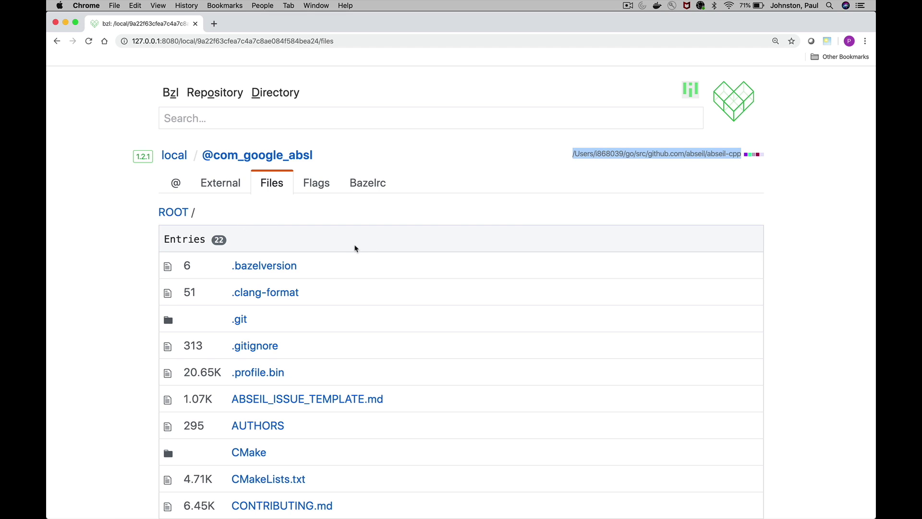
left_click(236, 219)
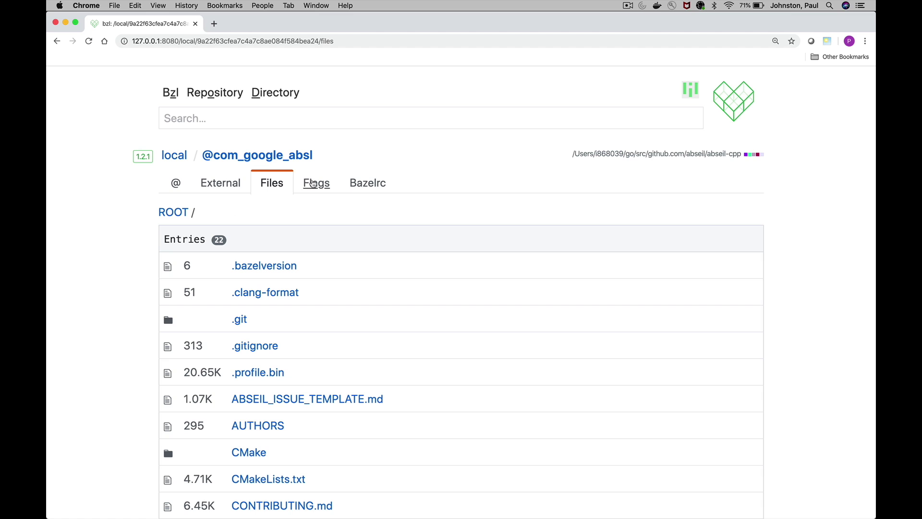
- Show the Bazel build flags and filter them by "remote" to review the flag descriptions
left_click(311, 185)
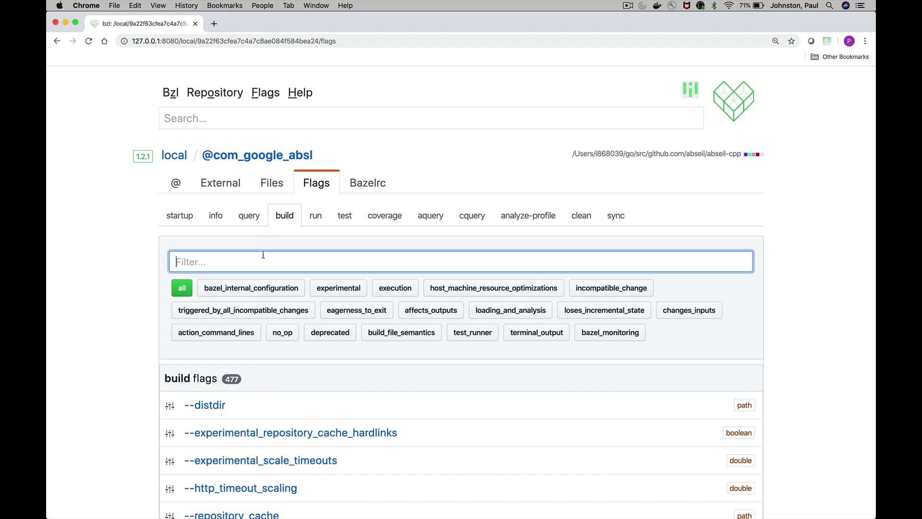
type("remote")
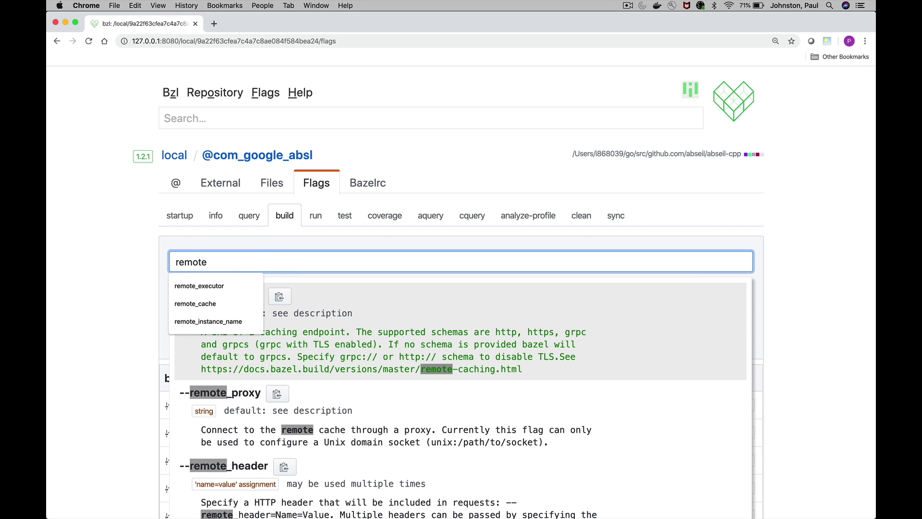
key("Escape")
scroll(254, 365, "down", 5)
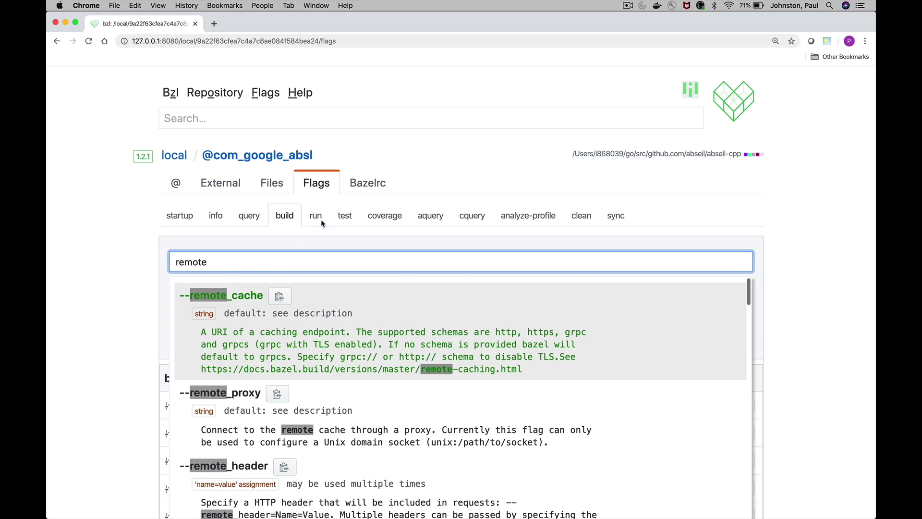
- View the Bazelrc flag configurations, and examine the folders and log files in the repository's output base
left_click(368, 183)
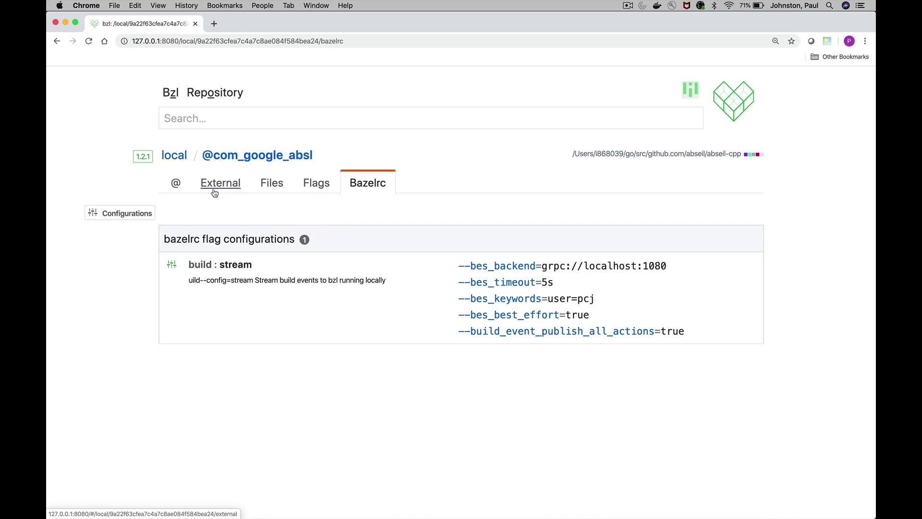
left_click(195, 104)
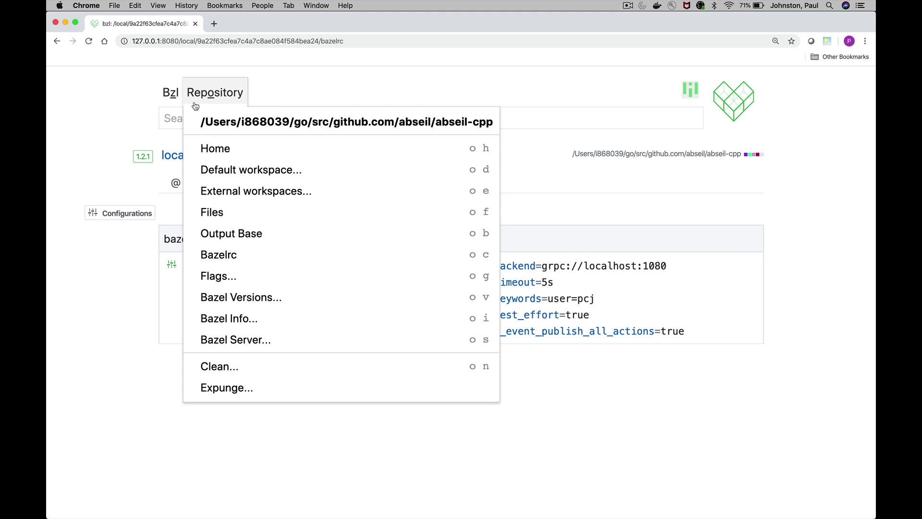
left_click(217, 235)
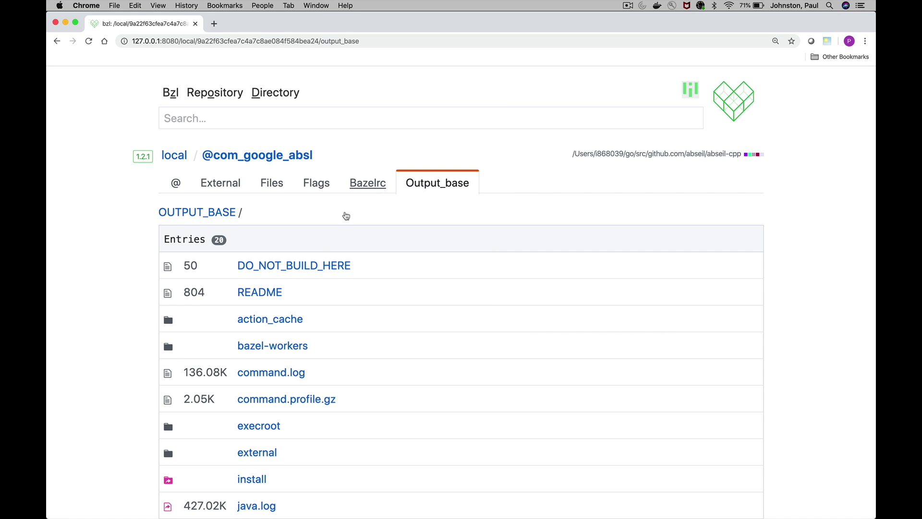
scroll(279, 300, "down", 5)
scroll(278, 300, "up", 5)
scroll(279, 301, "down", 6)
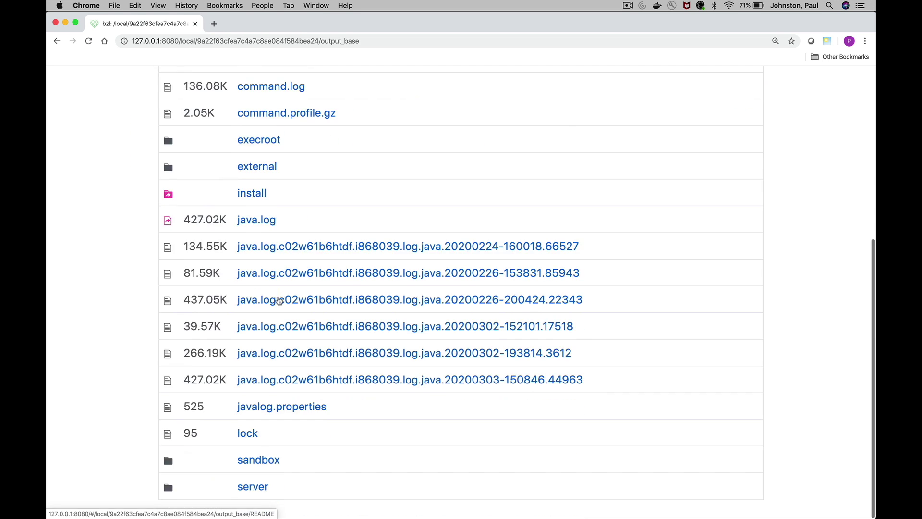
scroll(278, 300, "up", 5)
scroll(278, 301, "down", 4)
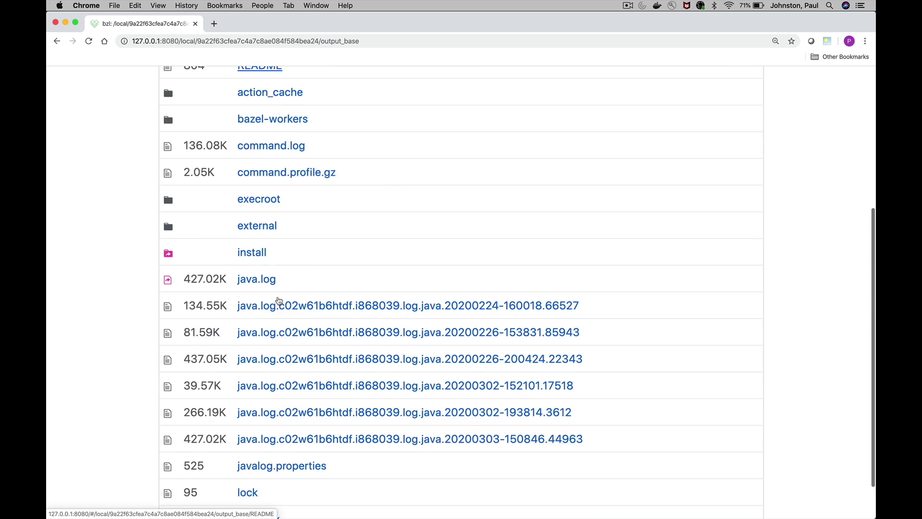
scroll(278, 300, "down", 2)
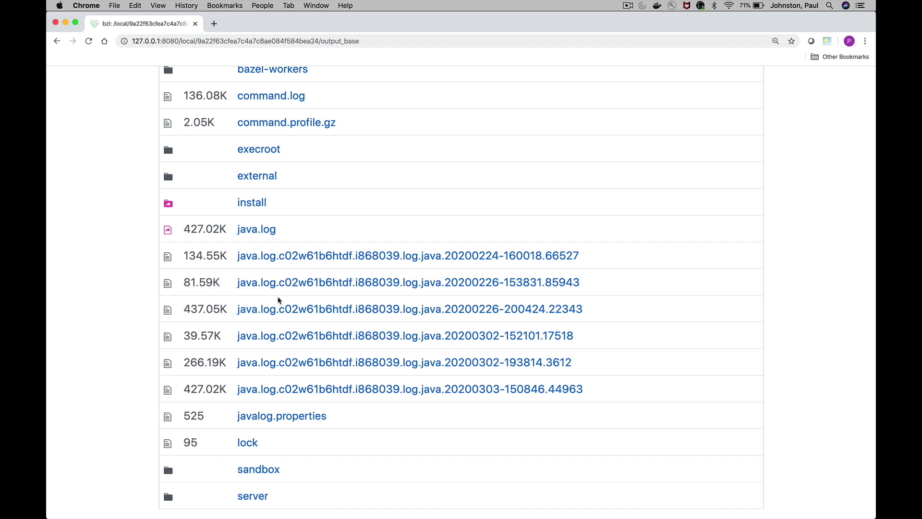
scroll(278, 301, "up", 5)
scroll(278, 300, "down", 5)
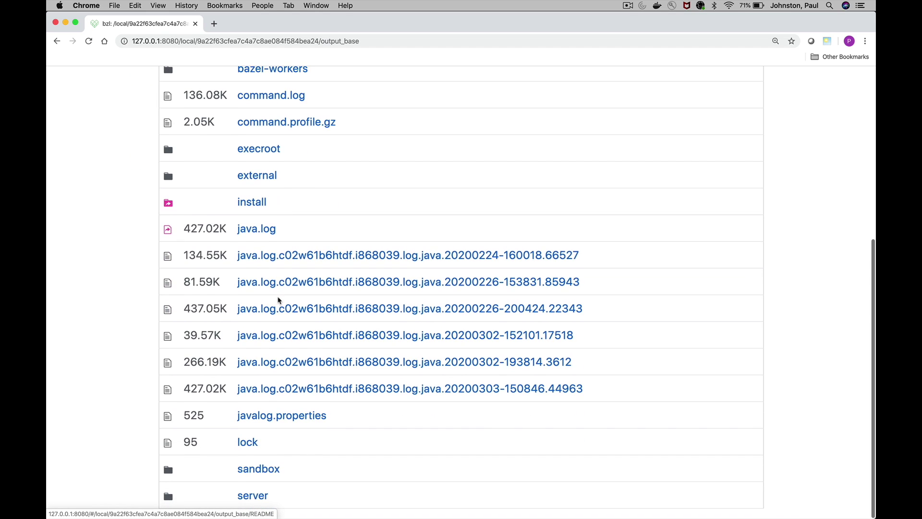
scroll(279, 300, "up", 5)
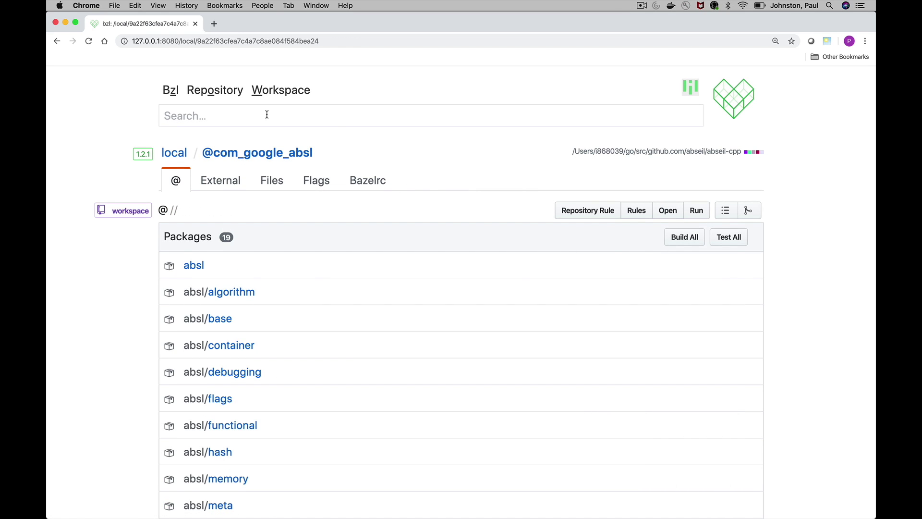
- Examine the available Bazel releases and the selectable versions for the repository, leaving the version selection as is
left_click(209, 101)
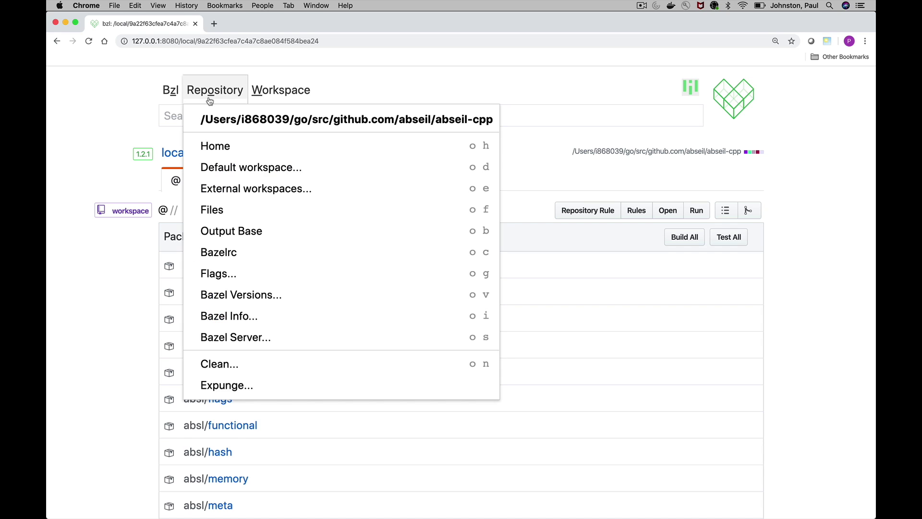
left_click(221, 297)
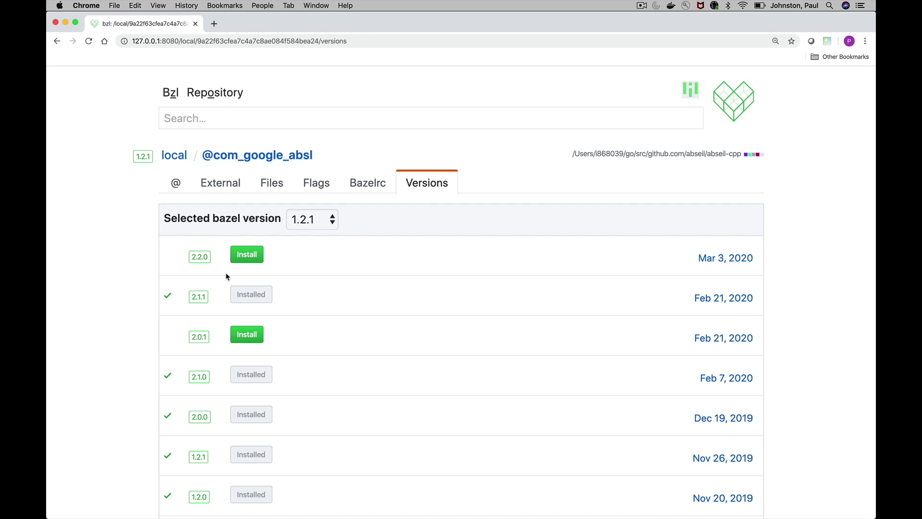
scroll(315, 264, "down", 2)
scroll(317, 266, "down", 6)
scroll(315, 265, "up", 10)
left_click(312, 221)
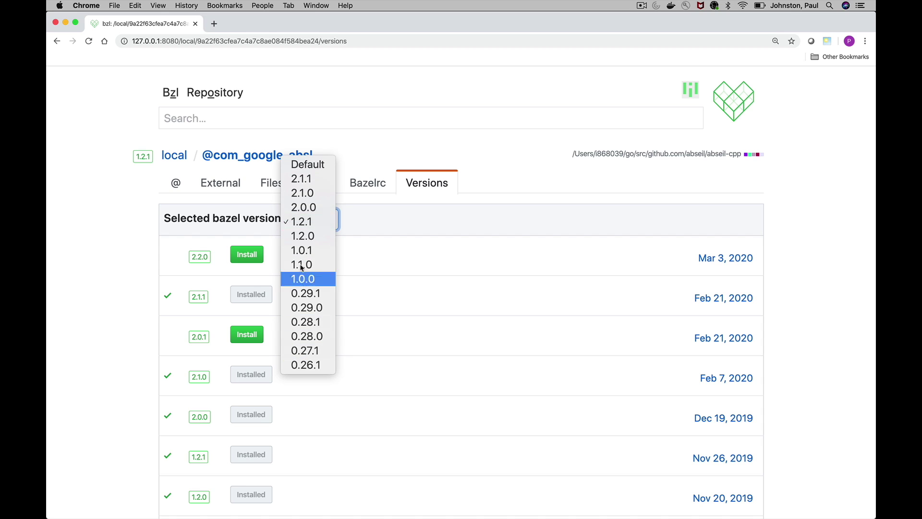
left_click(364, 255)
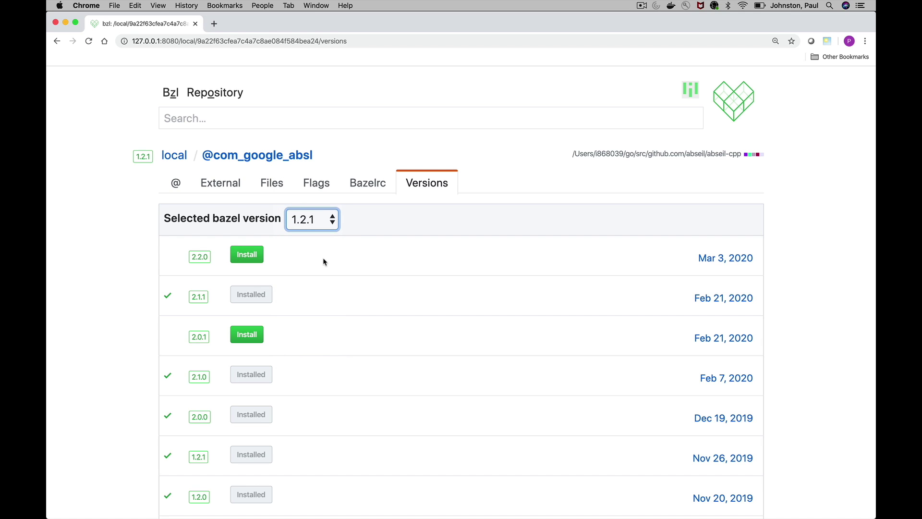
- Examine the Bazel Info properties of the workspace, from the BINDIR entry through the Java runtime details
left_click(214, 96)
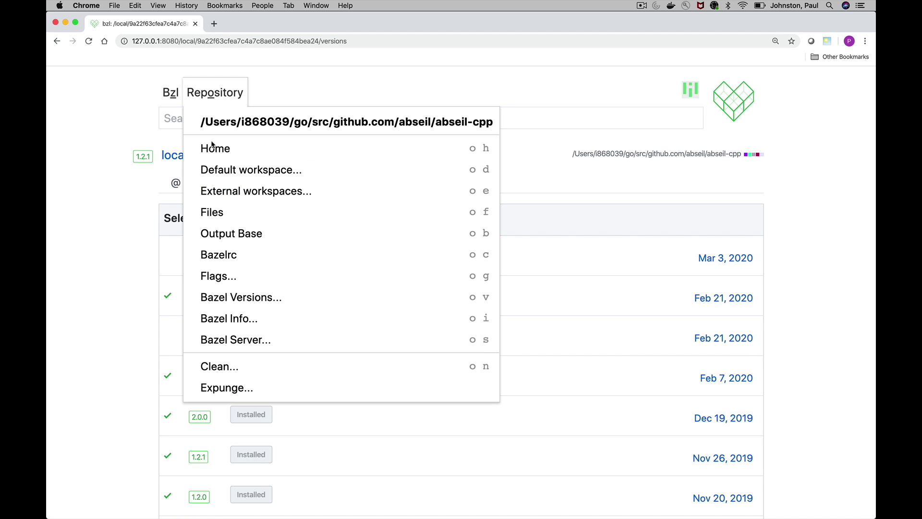
left_click(232, 319)
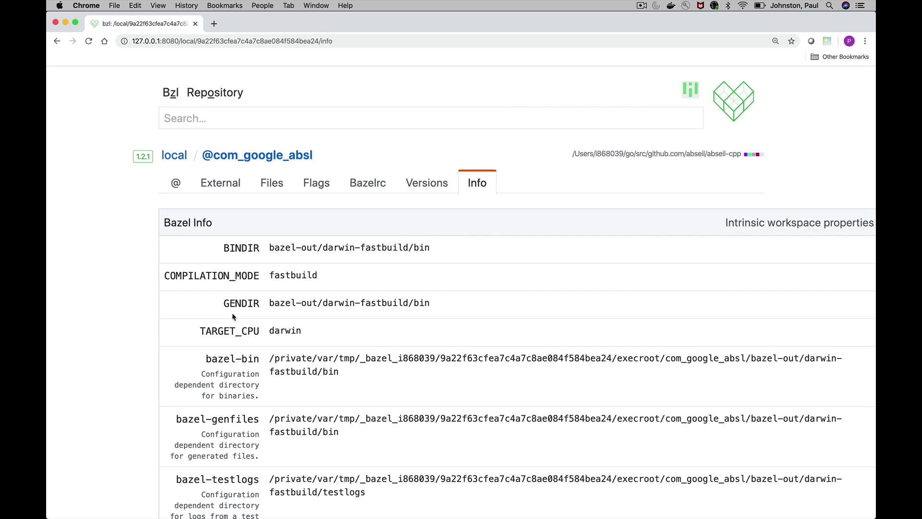
scroll(244, 302, "down", 3)
scroll(243, 302, "down", 3)
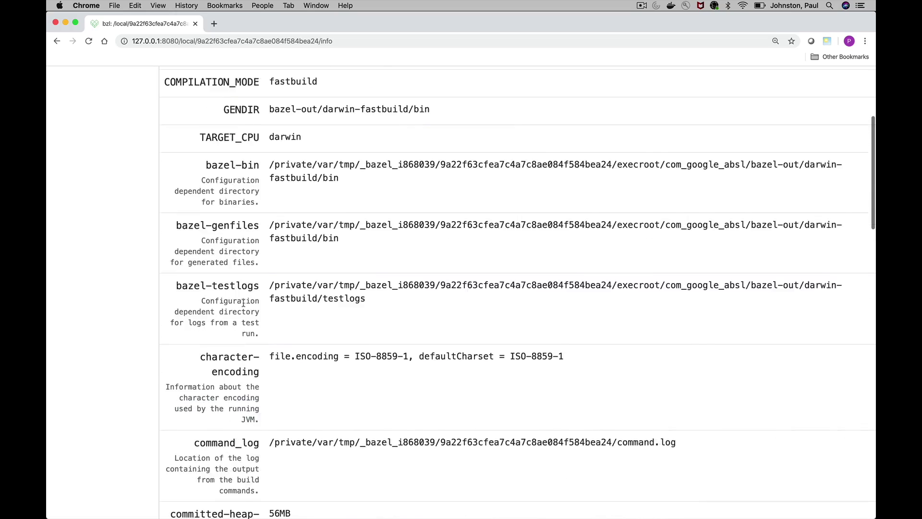
scroll(244, 301, "up", 4)
scroll(244, 301, "down", 10)
scroll(244, 302, "down", 20)
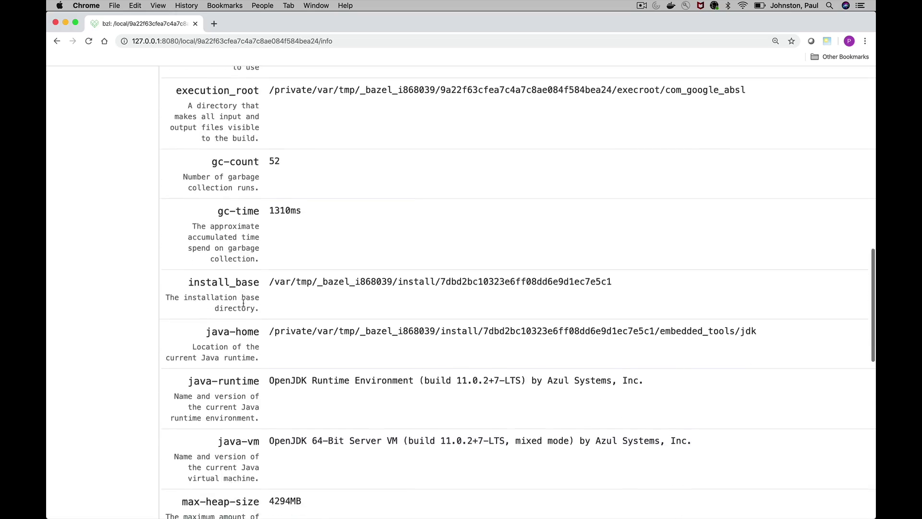
scroll(243, 303, "up", 20)
scroll(244, 303, "up", 8)
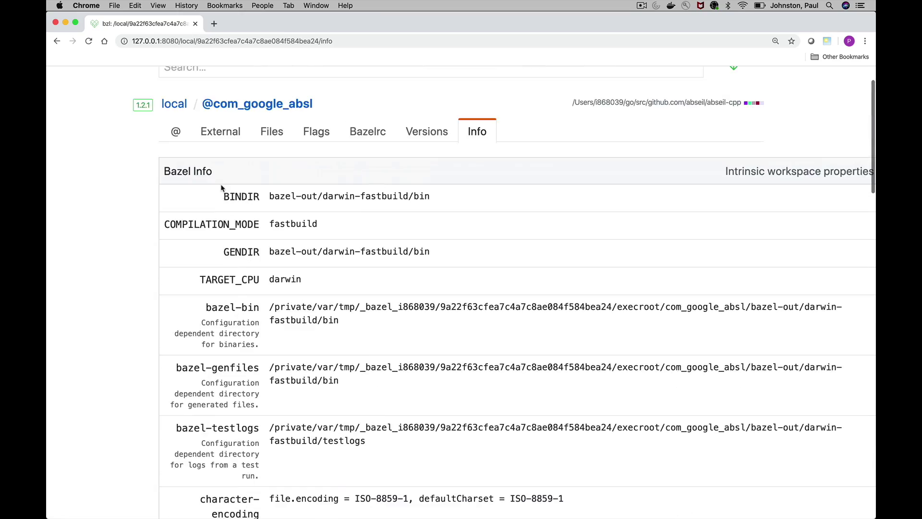
- Show the Bazel Server page of the repository and examine the details of the JVM process managing the workspace
left_click(215, 92)
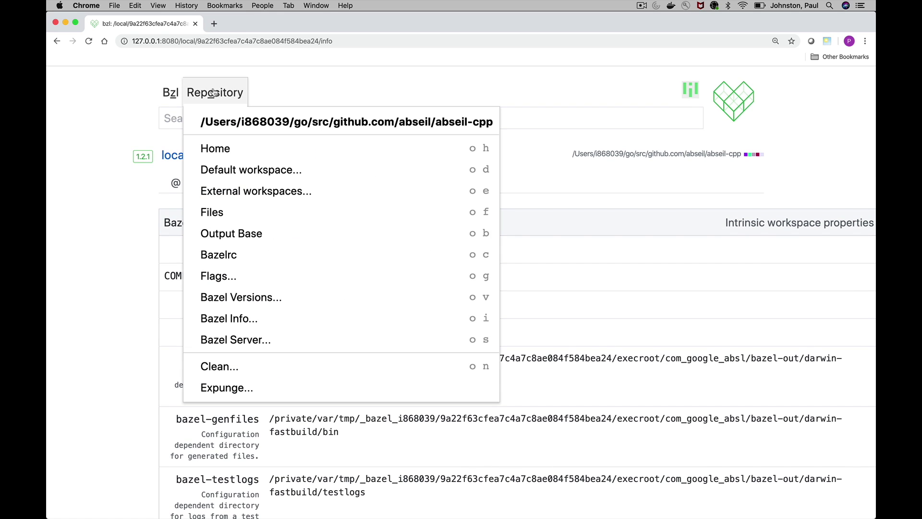
left_click(237, 338)
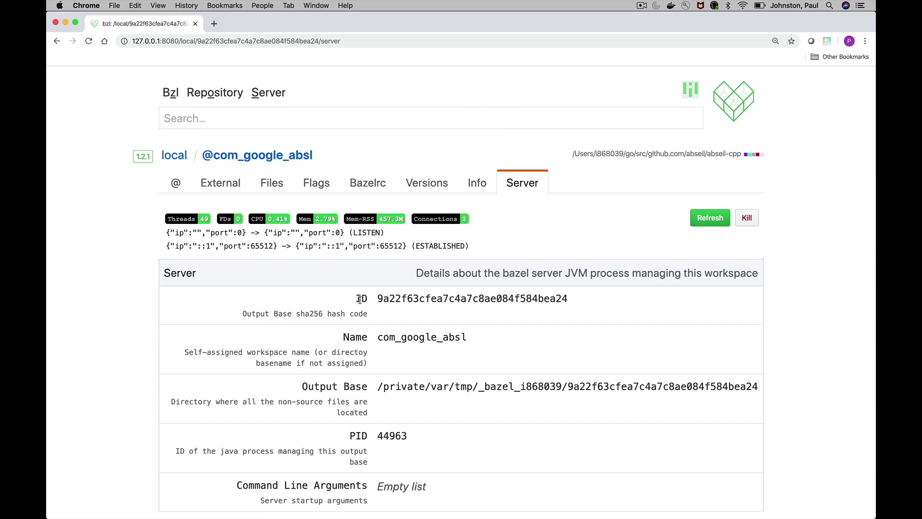
scroll(360, 327, "down", 1)
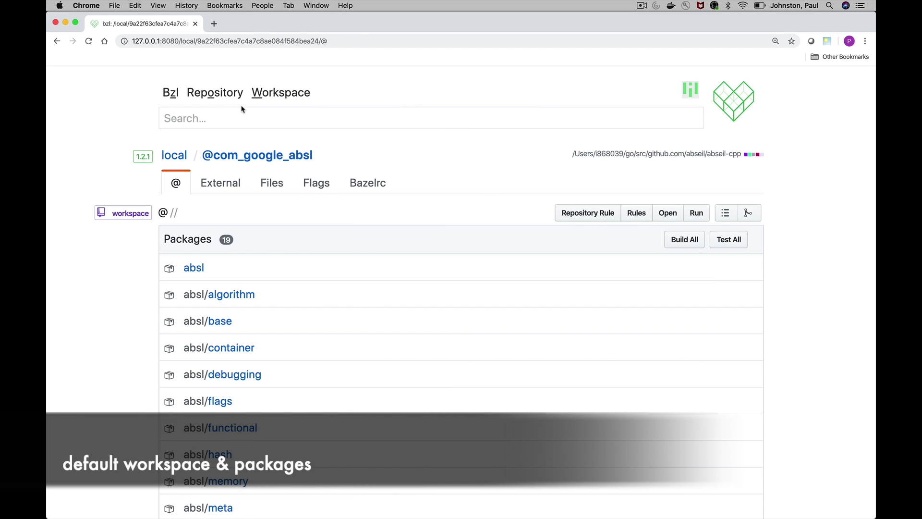
- Examine the default workspace's packages as a list and as a tree, and show its repository rule location
scroll(92, 276, "down", 5)
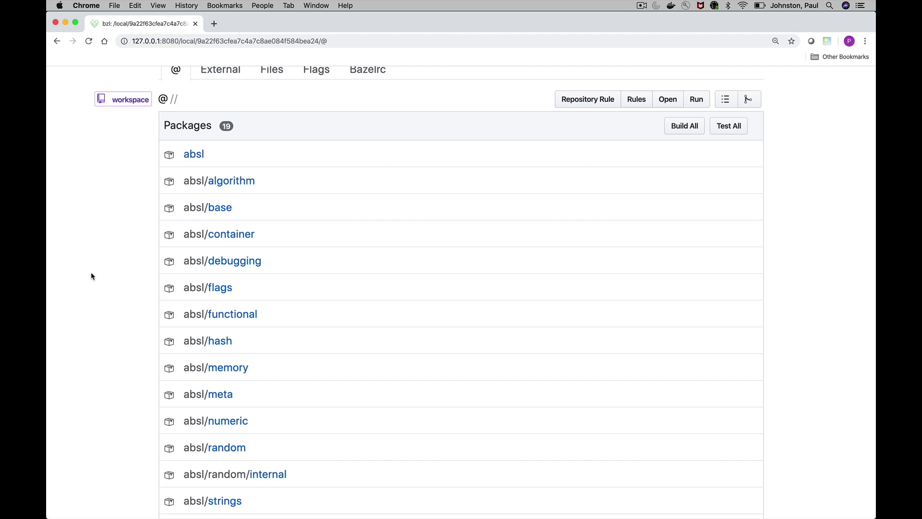
left_click(749, 100)
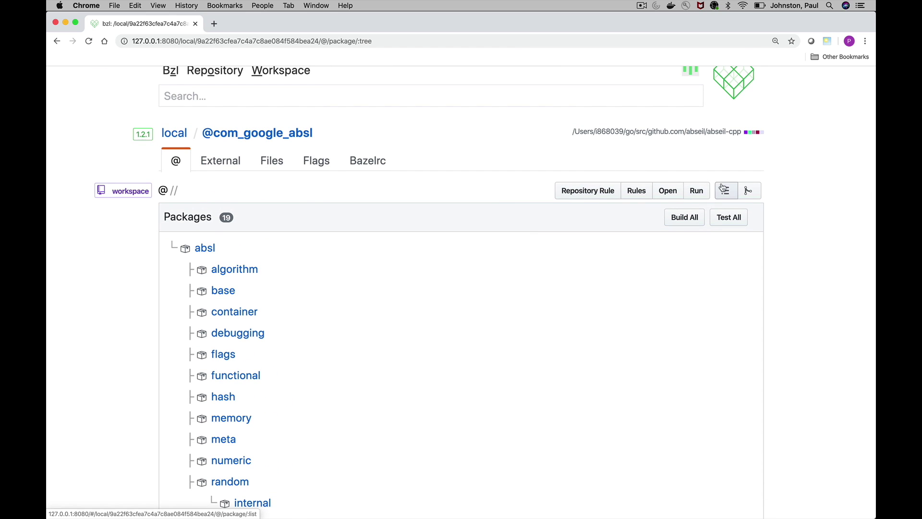
left_click(572, 192)
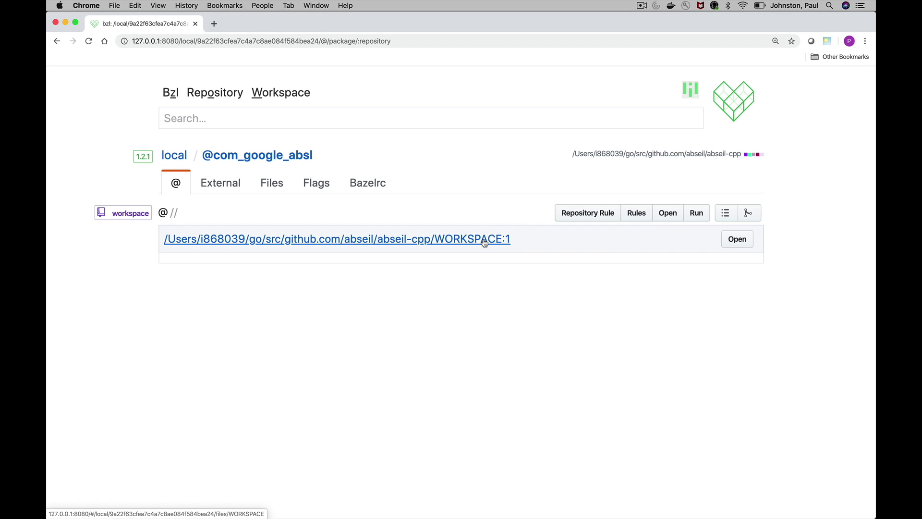
- List the default workspace's rules and filter them in turn by cc_test, cc_library, config_setting, cc_binary and filegroup
left_click(643, 219)
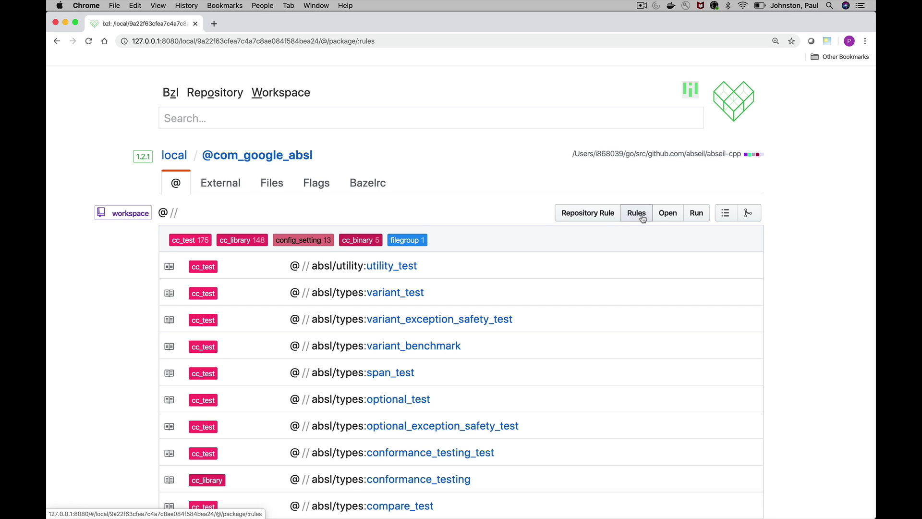
left_click(186, 243)
left_click(238, 240)
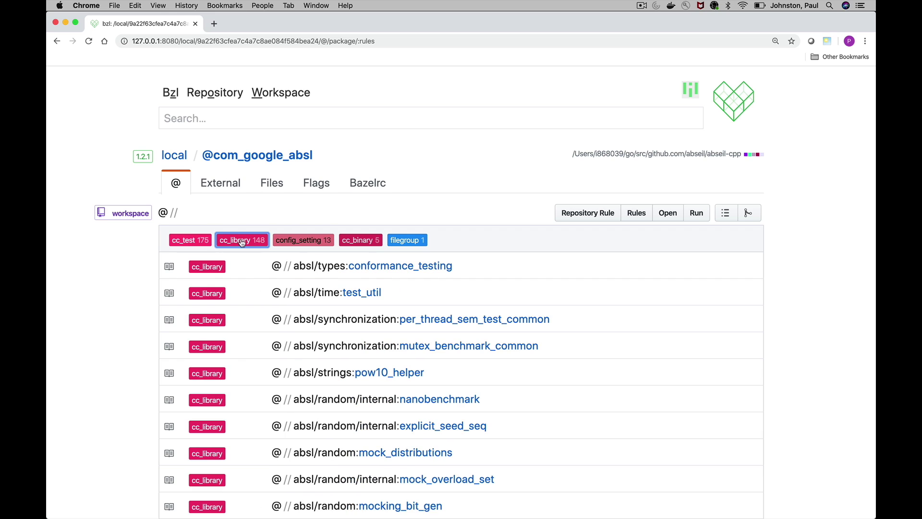
left_click(304, 241)
left_click(370, 240)
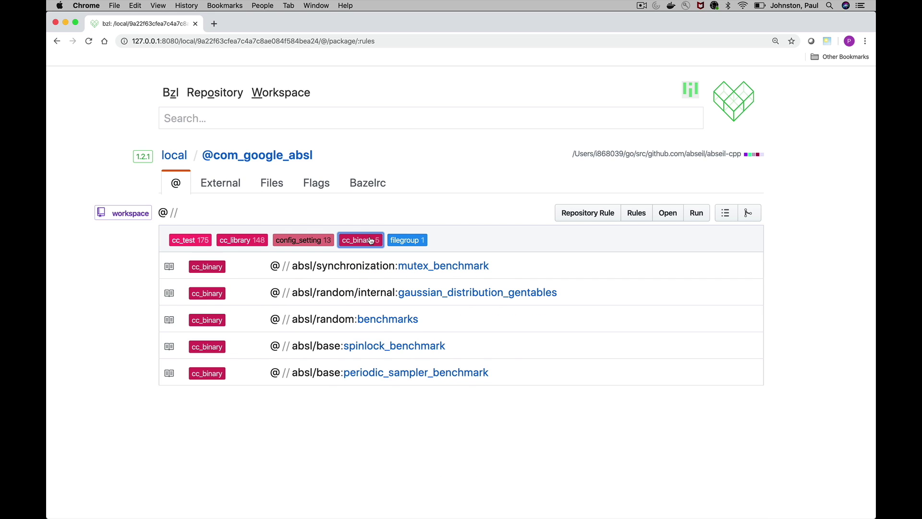
left_click(407, 241)
left_click(356, 241)
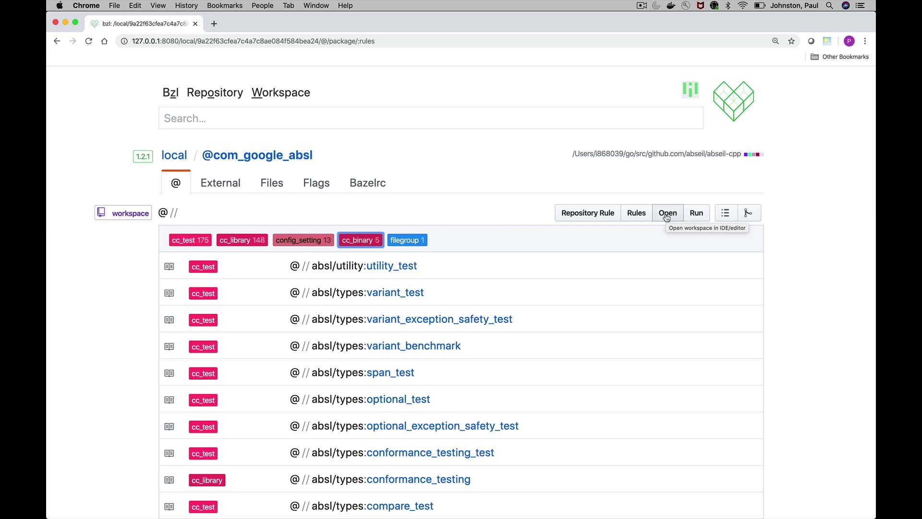
- Open the default workspace in Visual Studio Code and switch back to Chrome
left_click(667, 218)
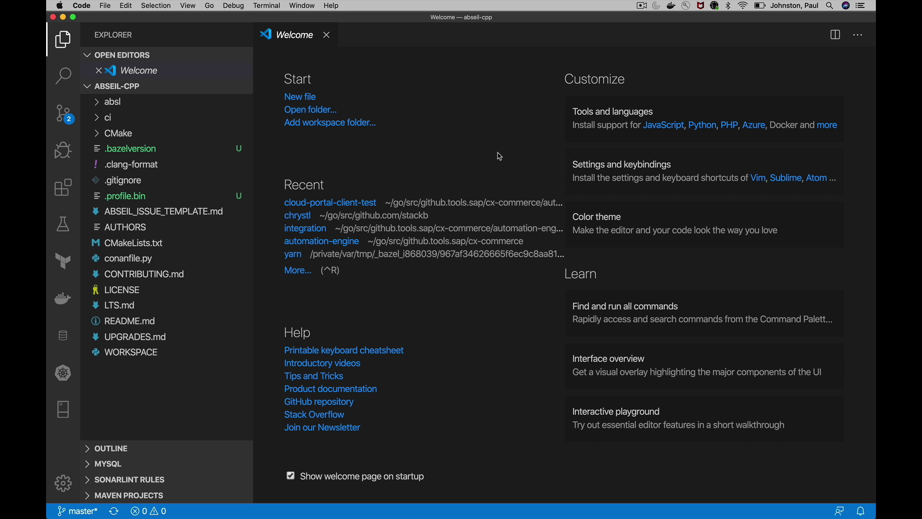
key("super+Tab")
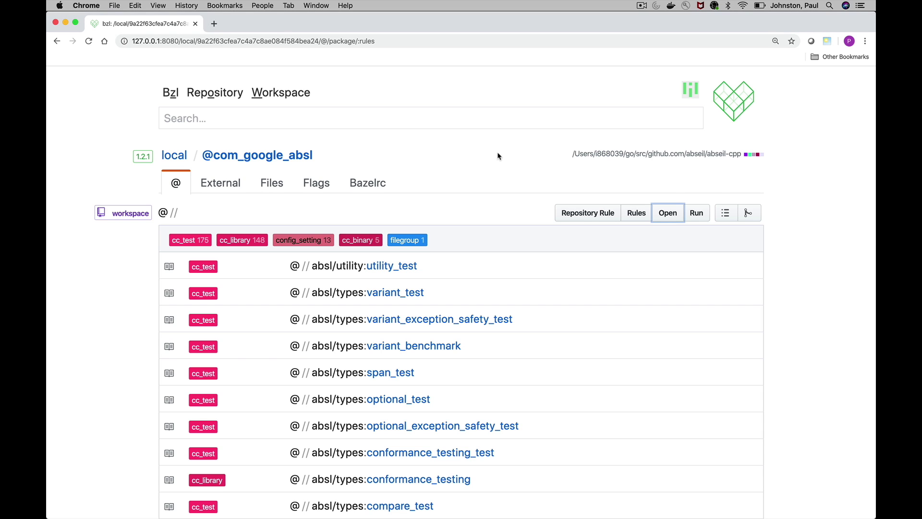
- Search the workspace's run targets for "ab", select the config_setting //absl:ppc, and build it with the default configuration
left_click(696, 213)
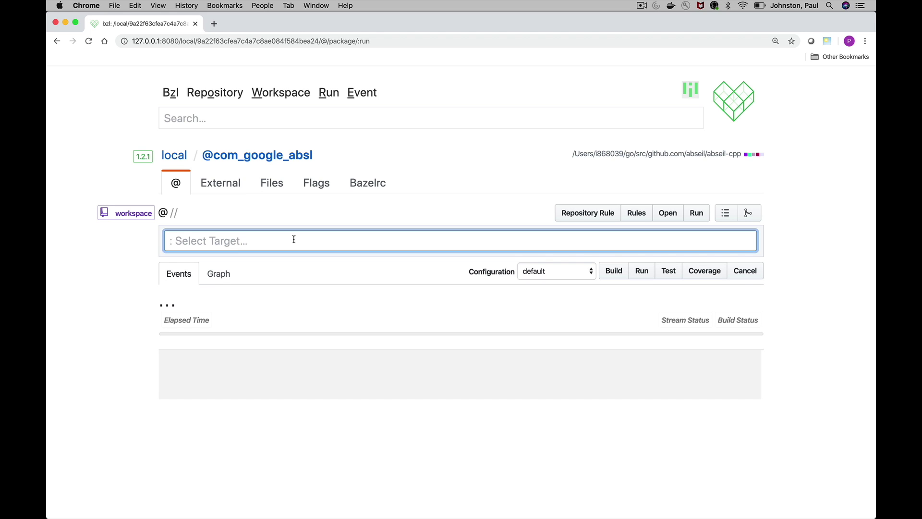
type("ab")
key("Down")
key("Down")
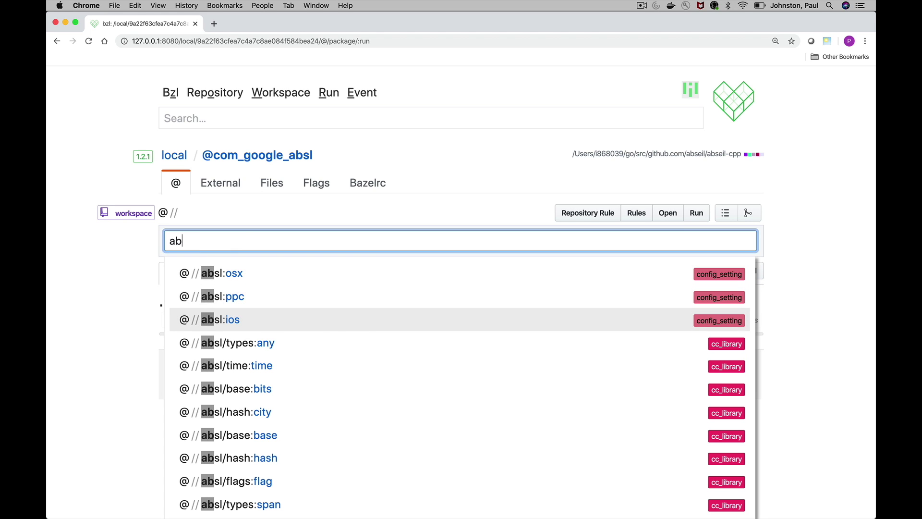
key("Up")
key("Return")
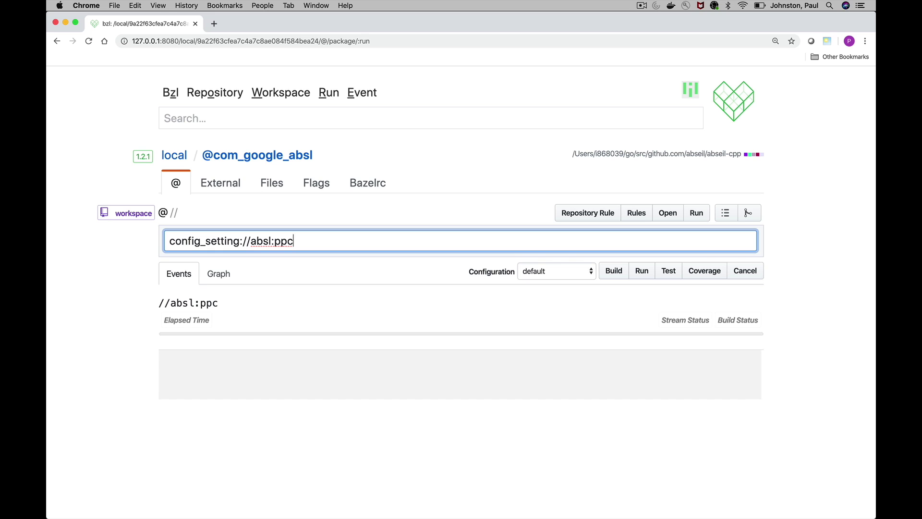
left_click(609, 271)
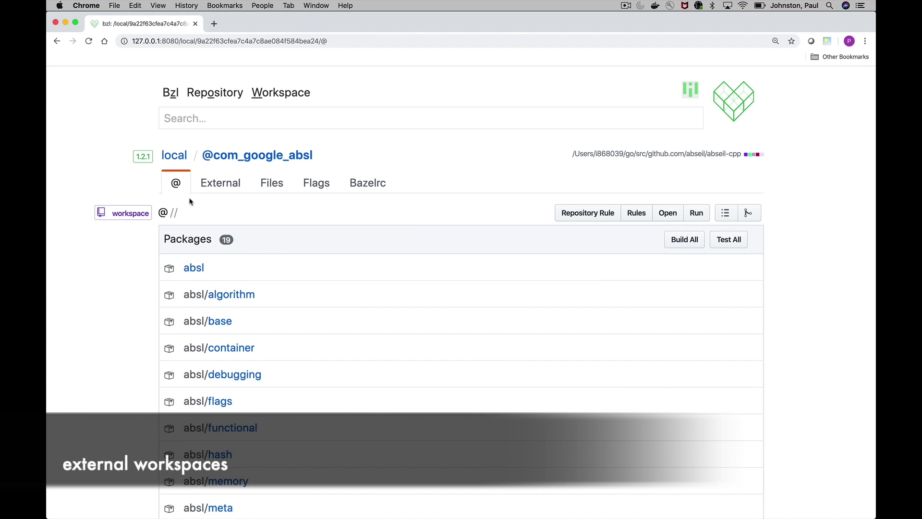
left_click(210, 184)
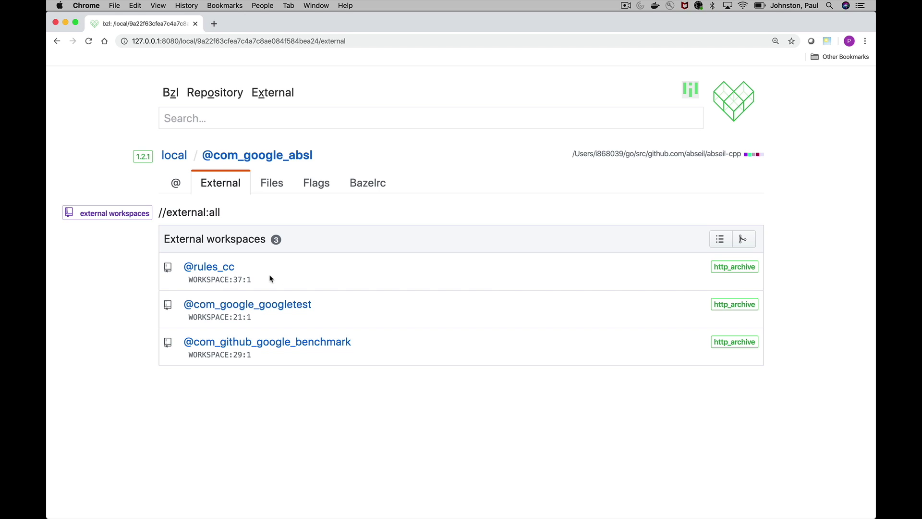
left_click(245, 278)
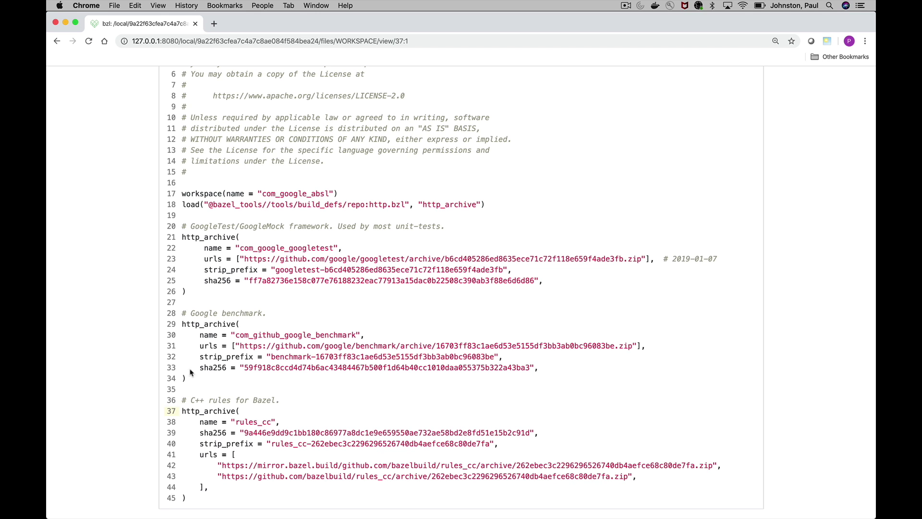
double_click(185, 412)
left_click_drag(185, 411, 202, 443)
left_click(202, 443)
key("super+bracketleft")
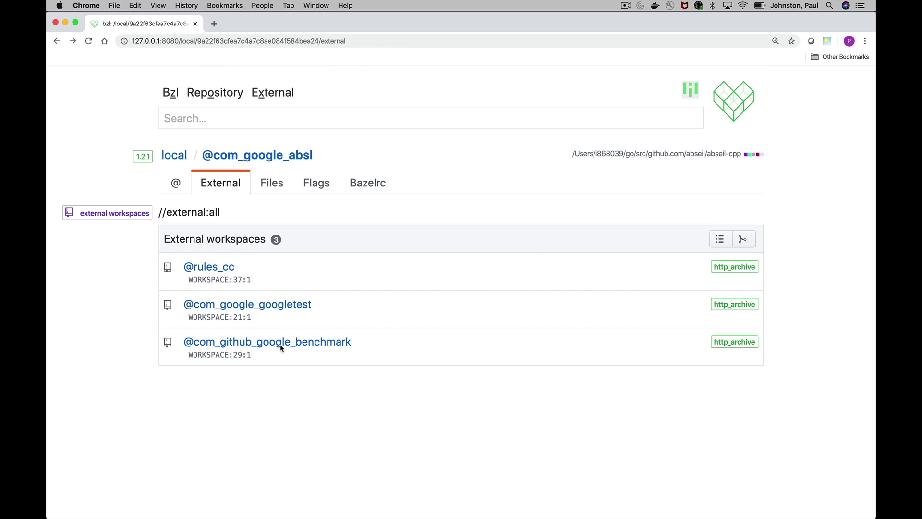
- Show the external workspaces as a tree and examine the rule groups from bind through xcode_autoconf
left_click(742, 243)
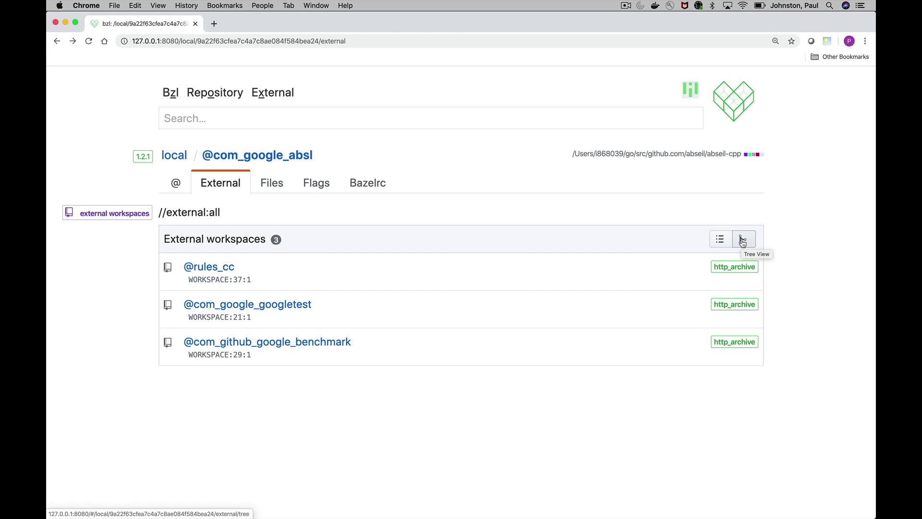
left_click(742, 243)
scroll(329, 301, "down", 5)
scroll(328, 301, "up", 1)
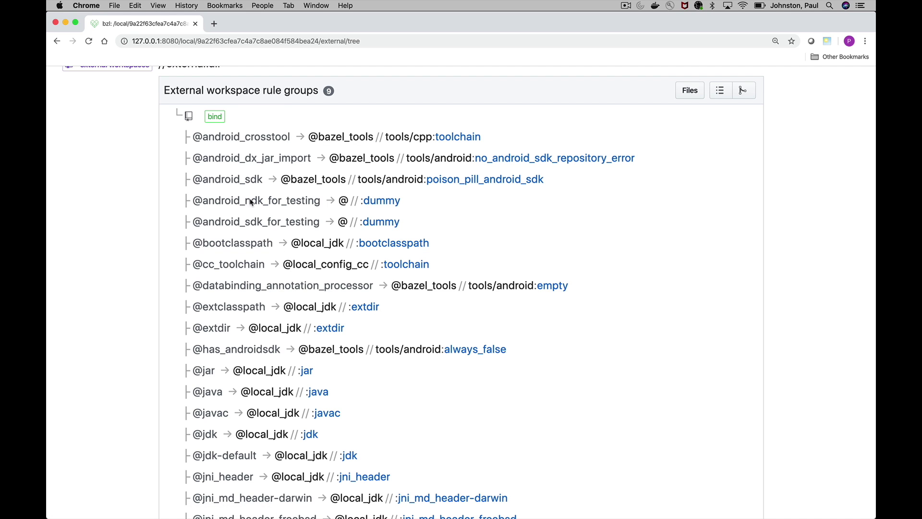
scroll(275, 378, "down", 5)
scroll(207, 383, "down", 20)
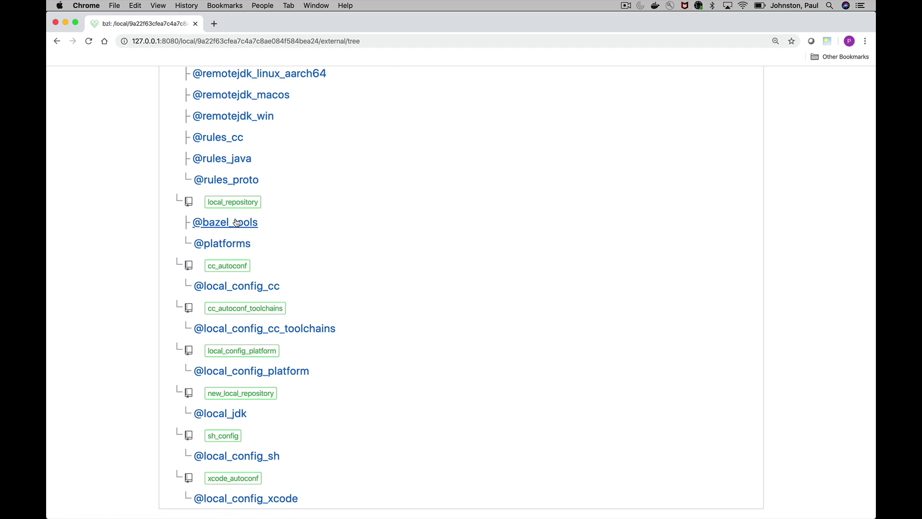
left_click(236, 224)
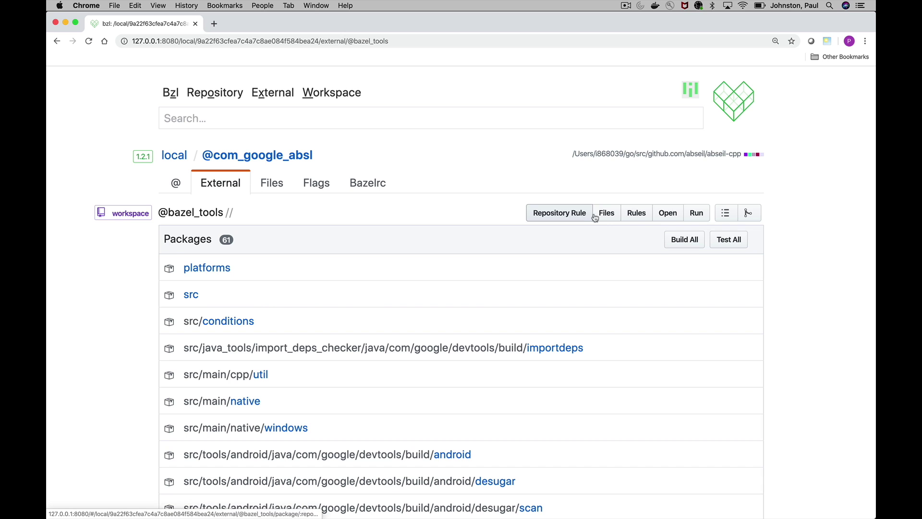
left_click(633, 213)
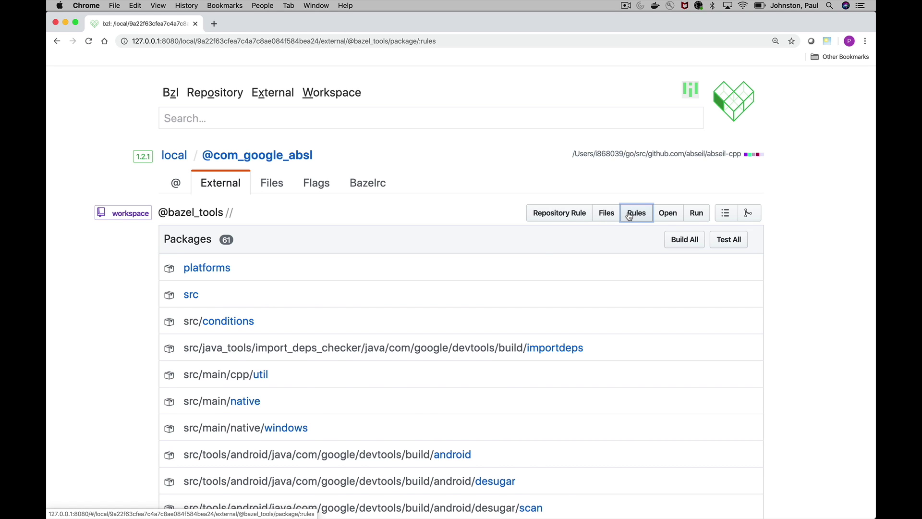
left_click(432, 240)
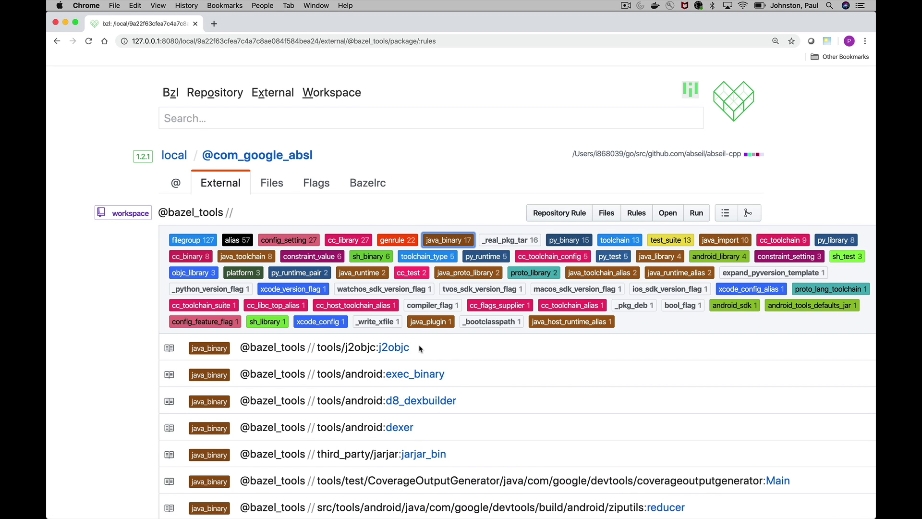
scroll(419, 346, "down", 3)
key("super+bracketleft")
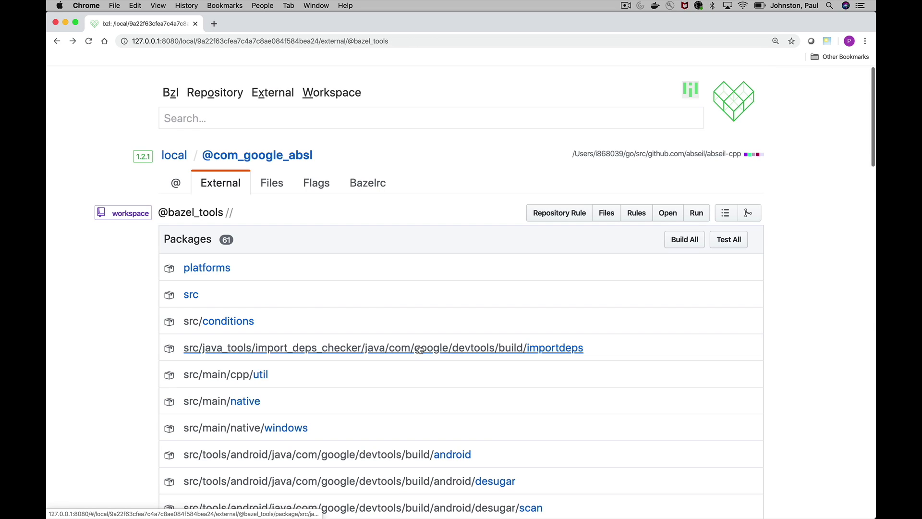
key("super+bracketleft")
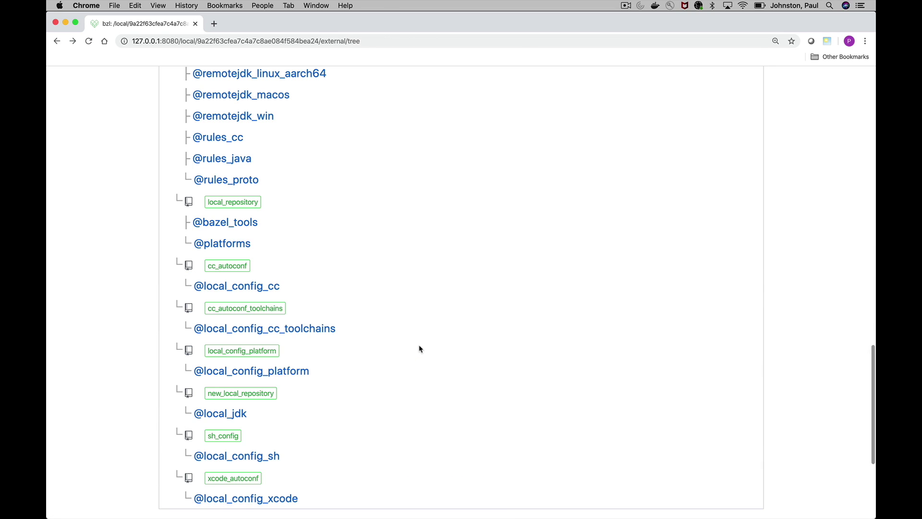
scroll(418, 302, "down", 3)
scroll(418, 300, "up", 10)
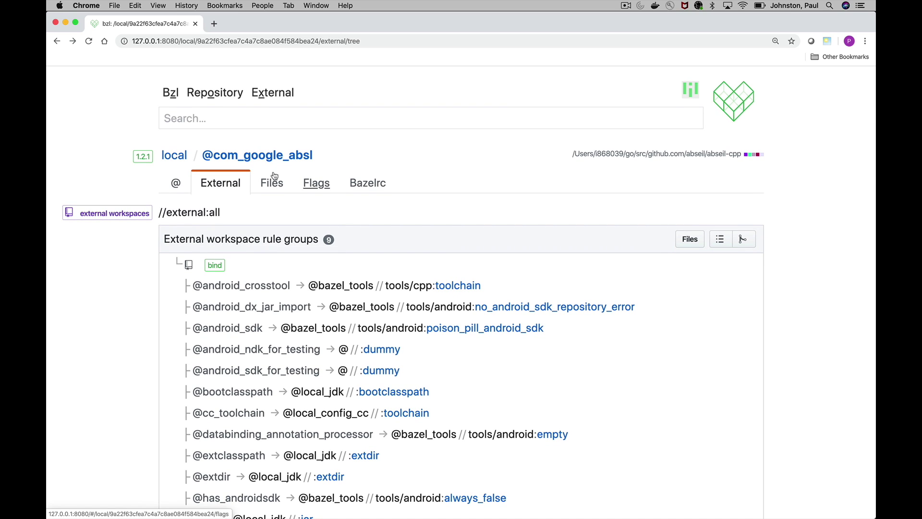
left_click(237, 186)
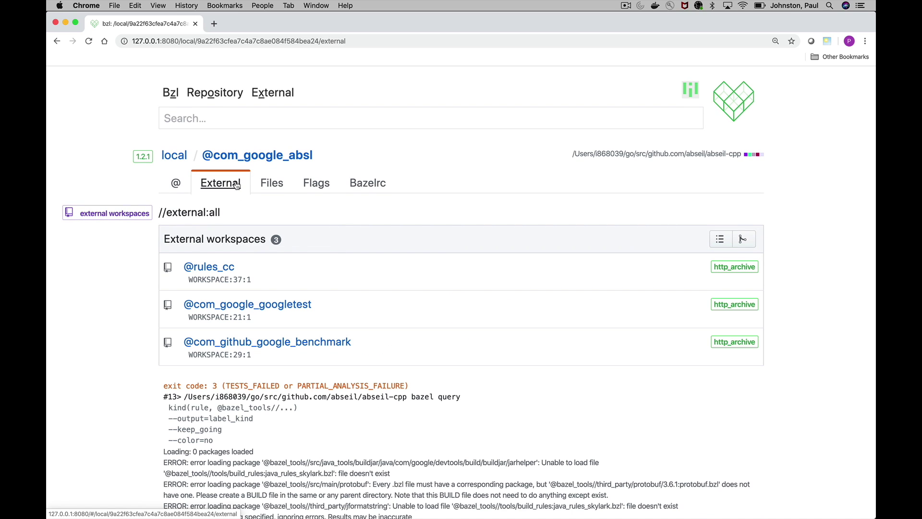
left_click(289, 303)
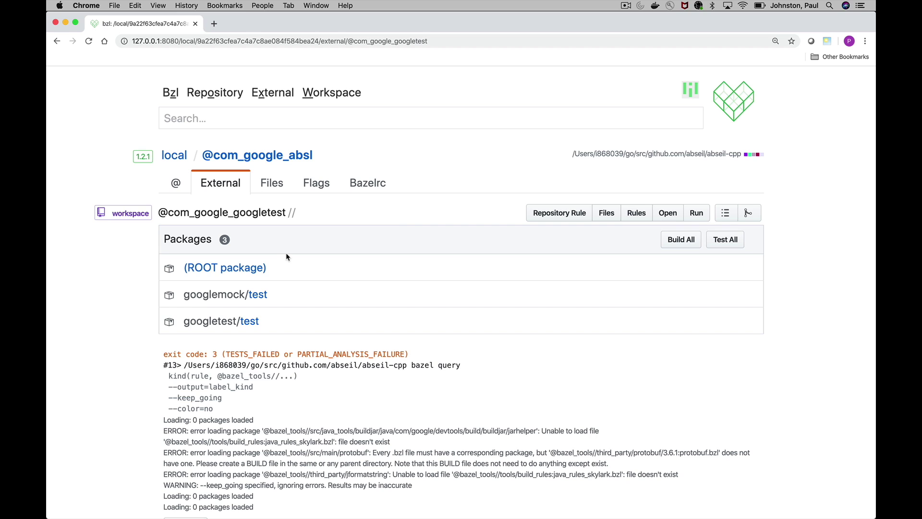
left_click(543, 213)
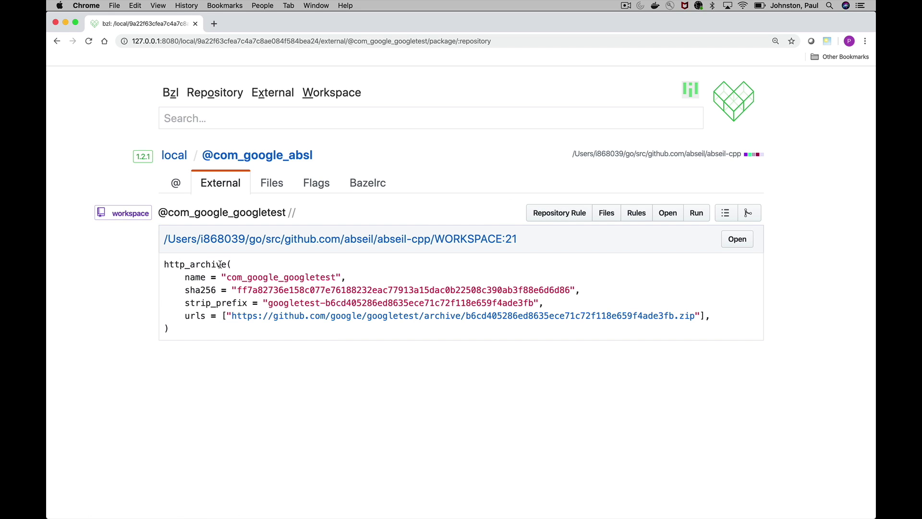
double_click(174, 264)
left_click_drag(174, 264, 185, 328)
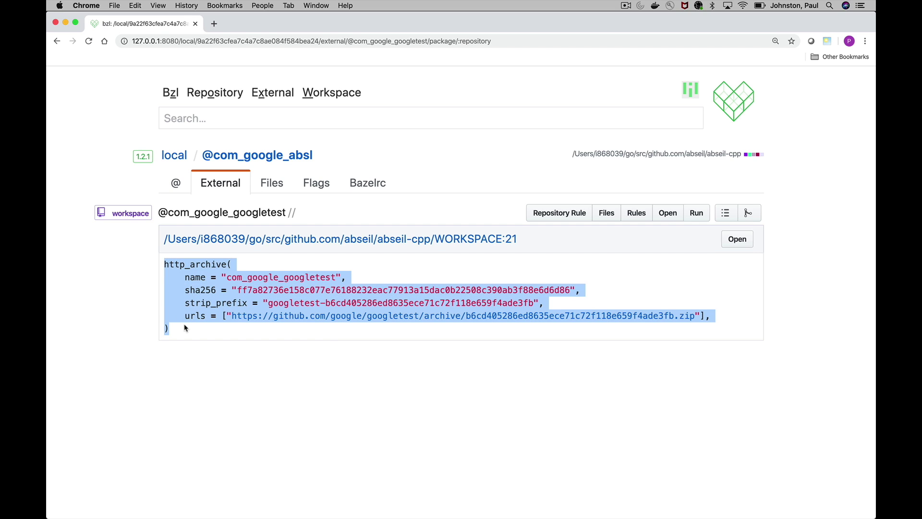
left_click(295, 269)
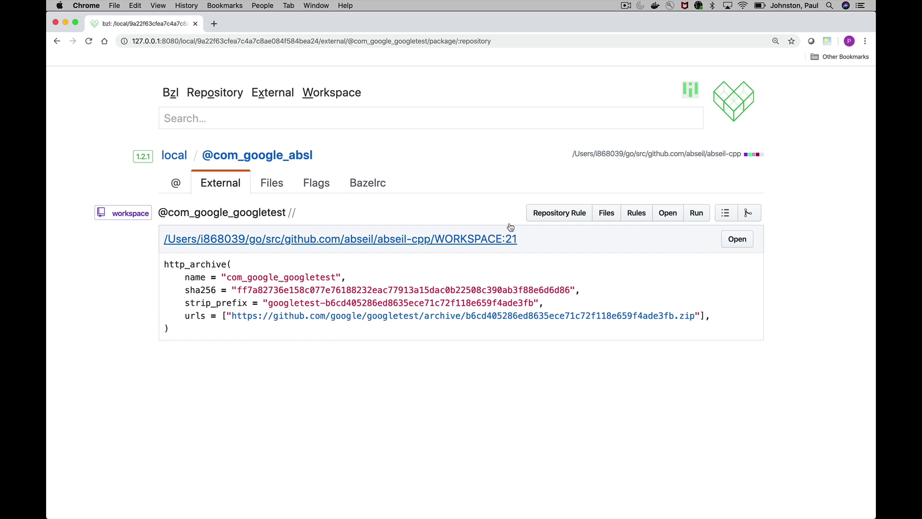
left_click(603, 213)
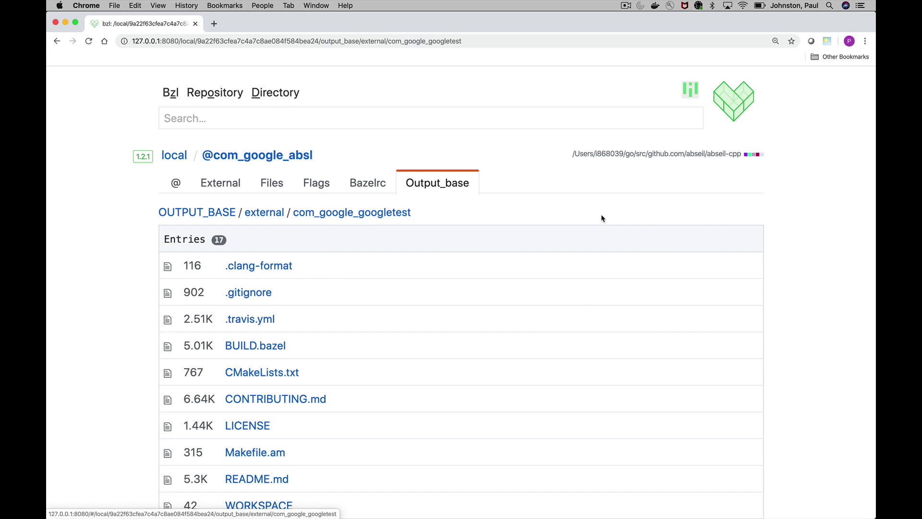
scroll(254, 328, "down", 5)
scroll(255, 328, "up", 3)
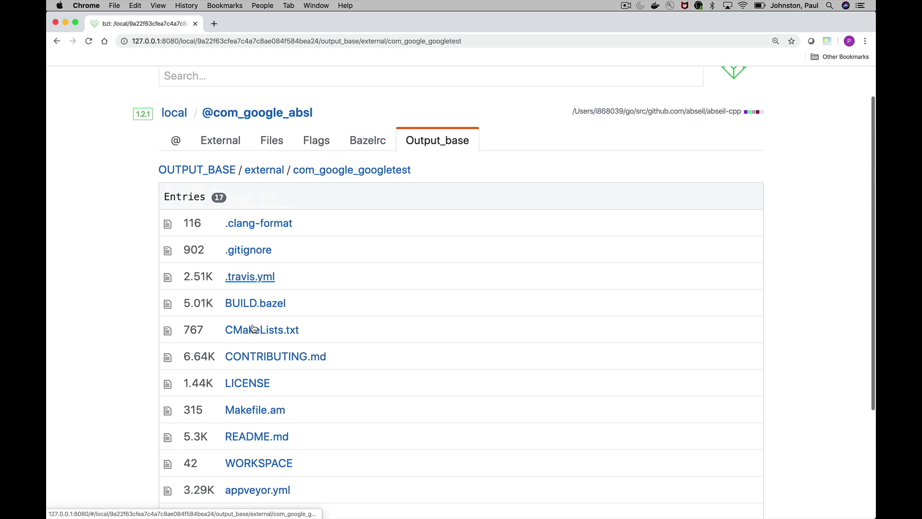
scroll(253, 325, "down", 4)
scroll(254, 328, "up", 1)
scroll(254, 329, "down", 1)
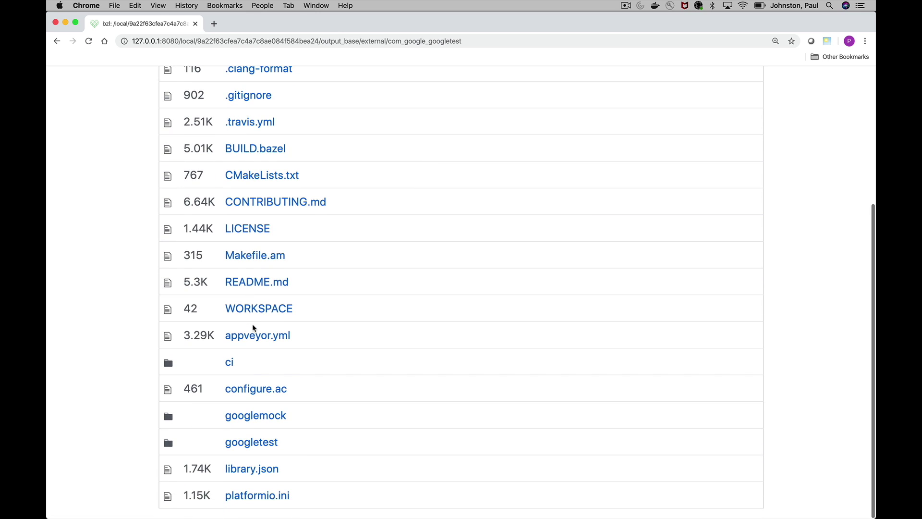
scroll(253, 329, "up", 1)
scroll(252, 326, "down", 1)
scroll(247, 356, "down", 1)
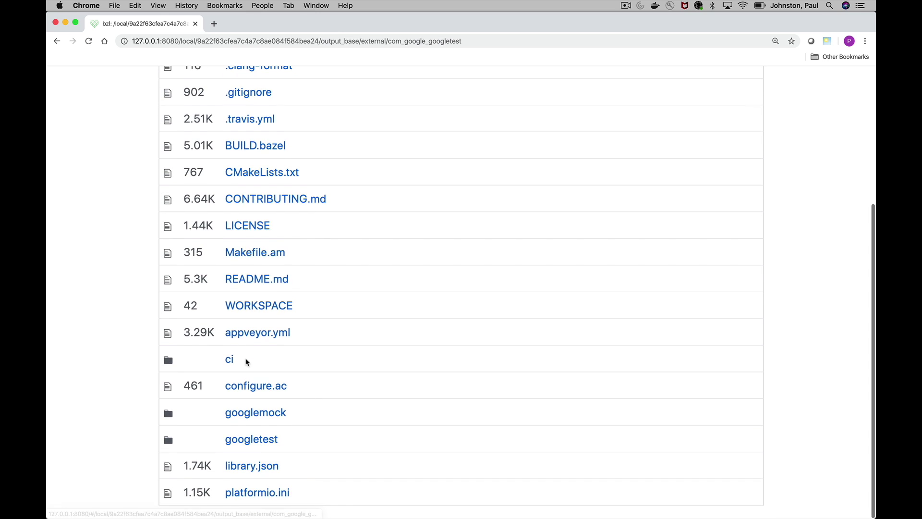
scroll(240, 353, "up", 5)
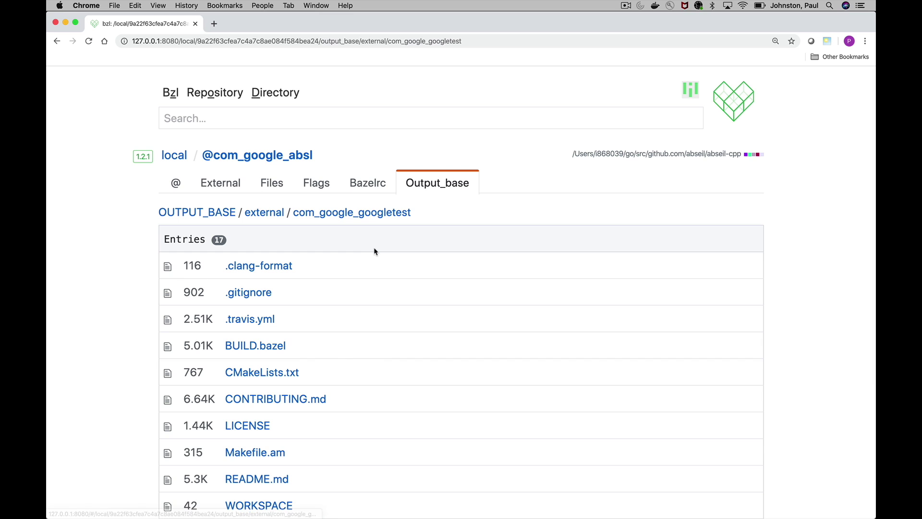
key("super+bracketleft")
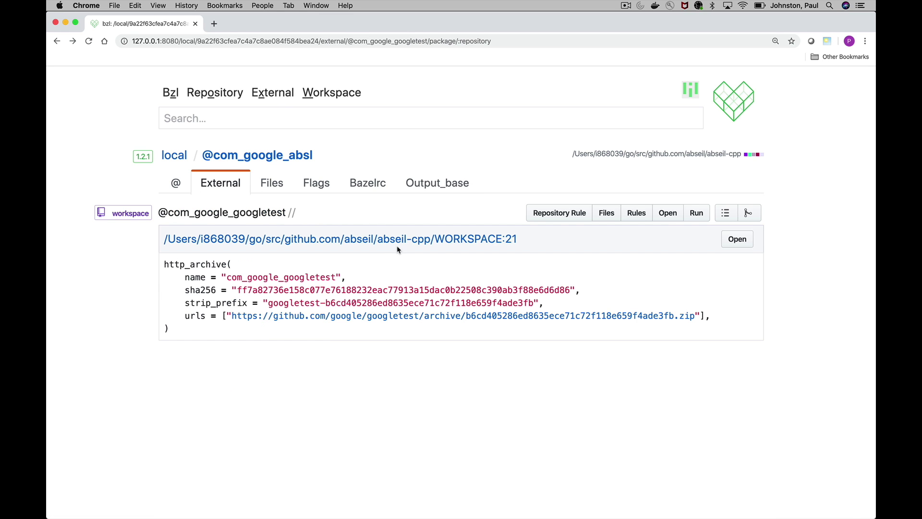
left_click(646, 219)
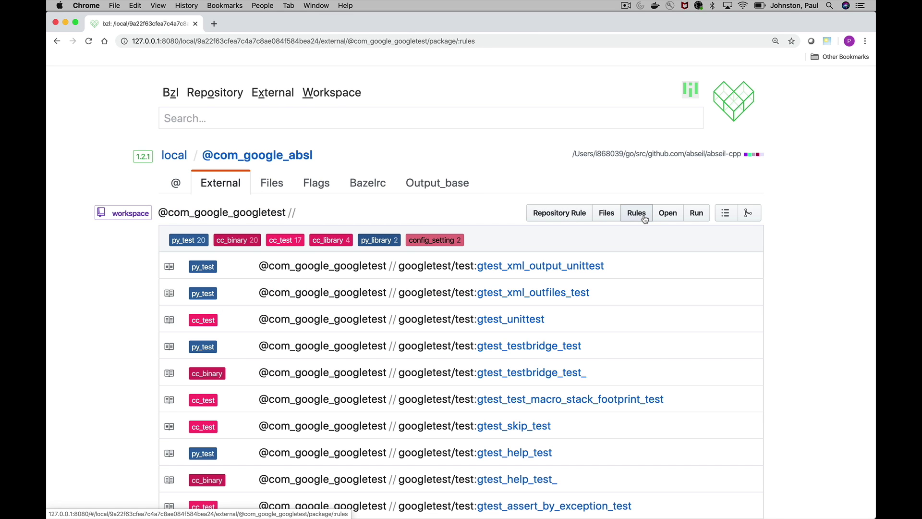
left_click(241, 242)
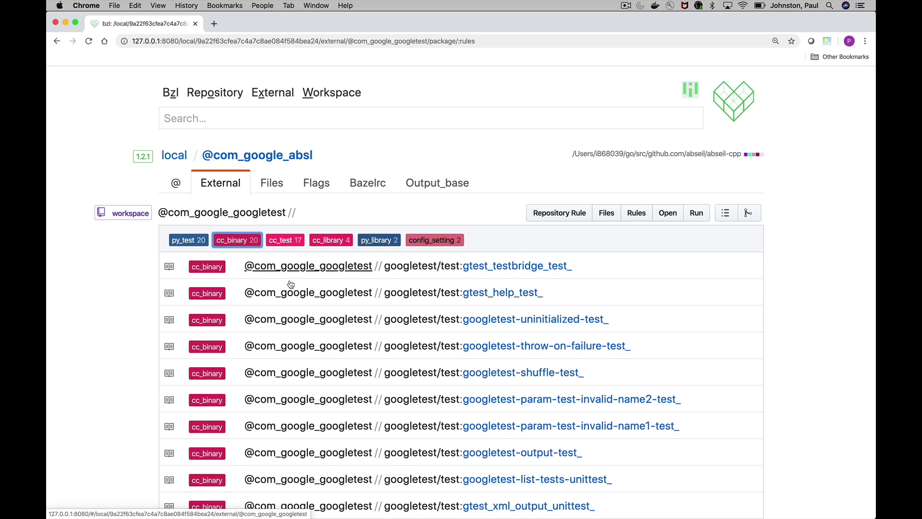
scroll(295, 307, "down", 1)
- Build the gtest_help_test_ rule with the default configuration, and go back to the workspace's cc_binary rules
left_click(502, 264)
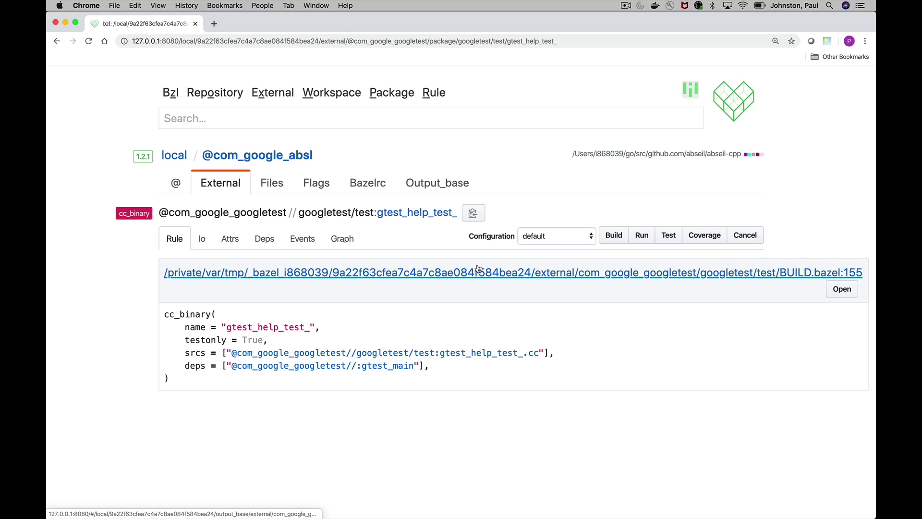
left_click(619, 237)
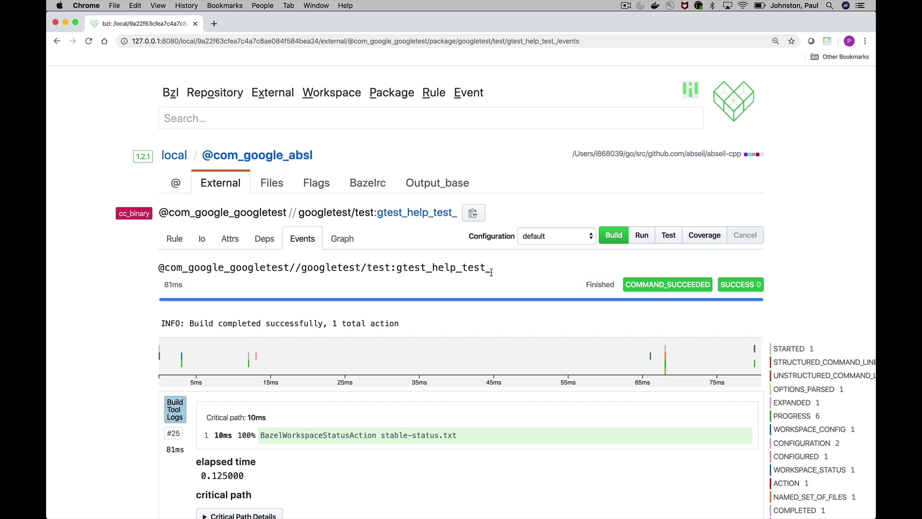
key("super+bracketleft")
key("super+bracketleft")
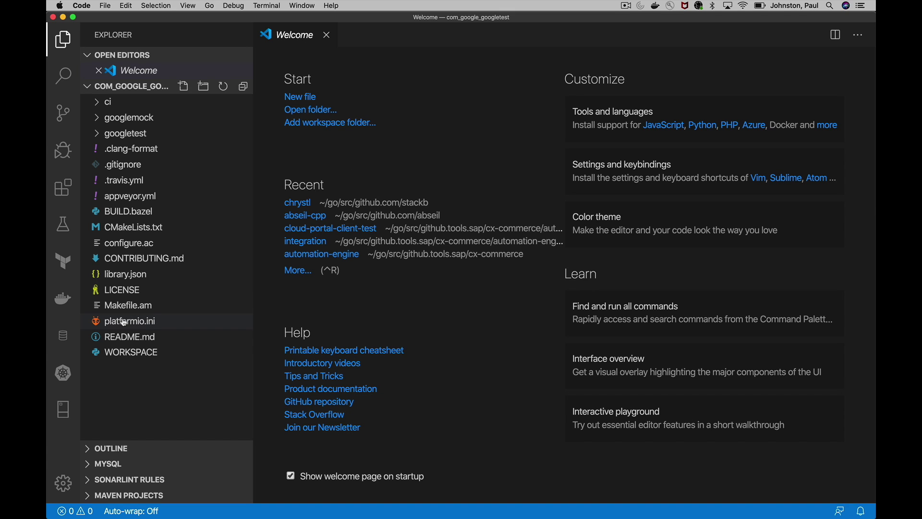
- View the googletest WORKSPACE file in Visual Studio Code, and return to Chrome to show the list of external workspaces
left_click(106, 352)
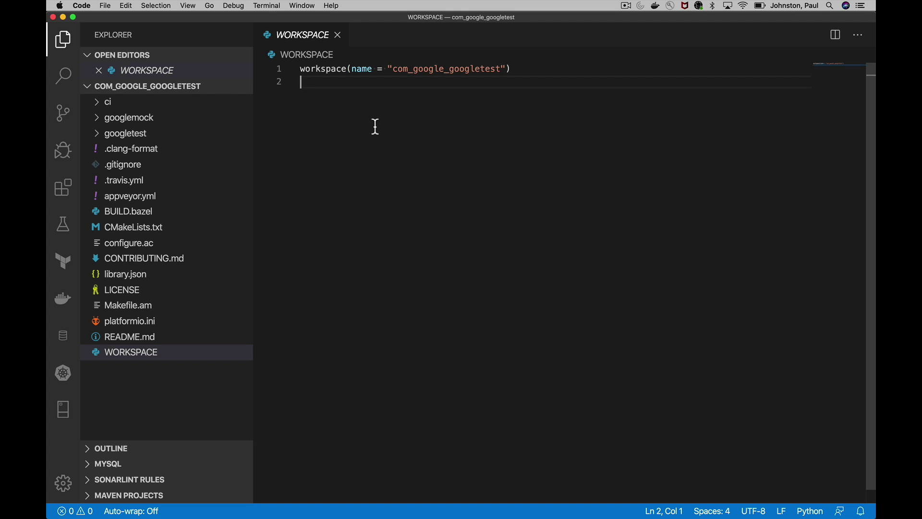
key("super+Tab")
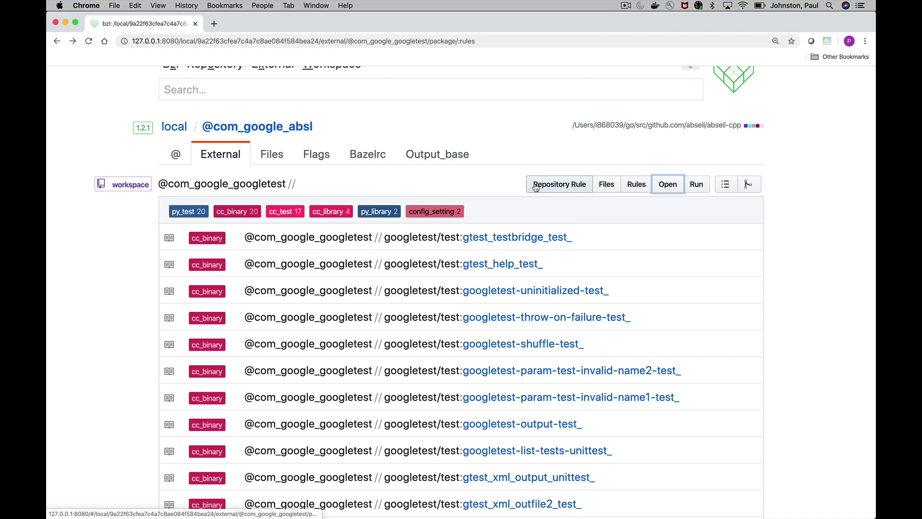
left_click(425, 199)
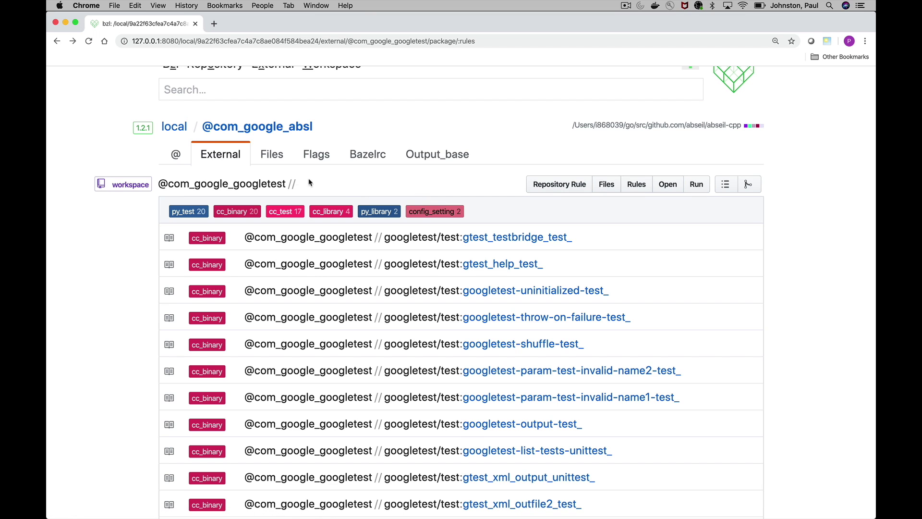
left_click(217, 153)
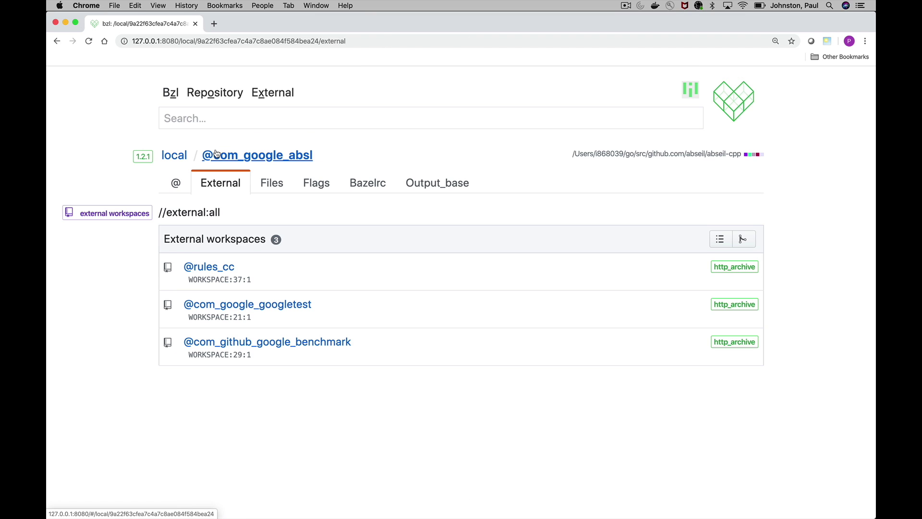